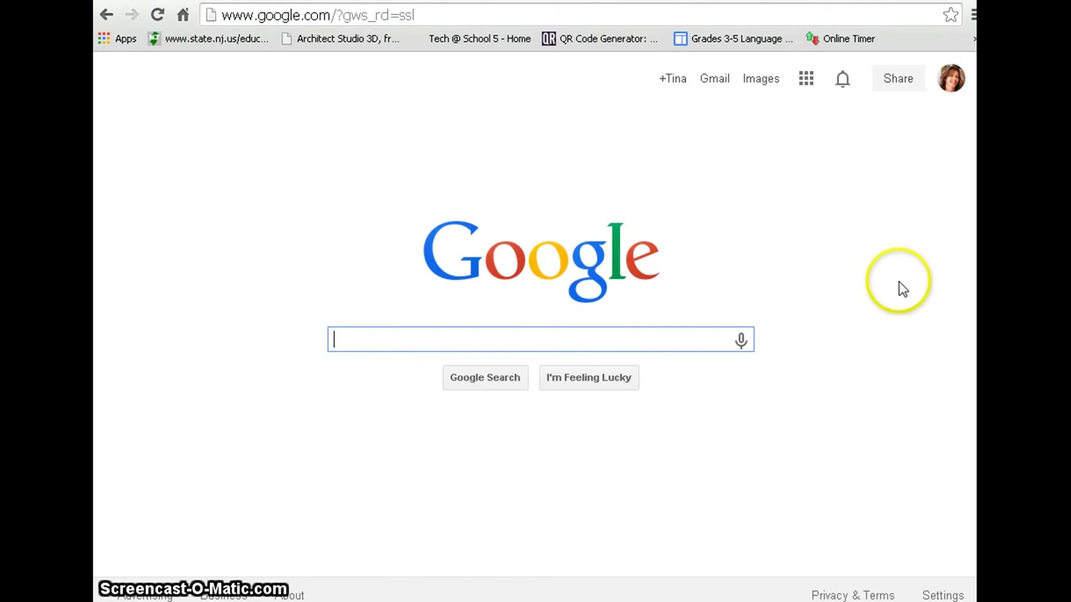
Step: Go to Google Drive and create a new blank text document
click(804, 79)
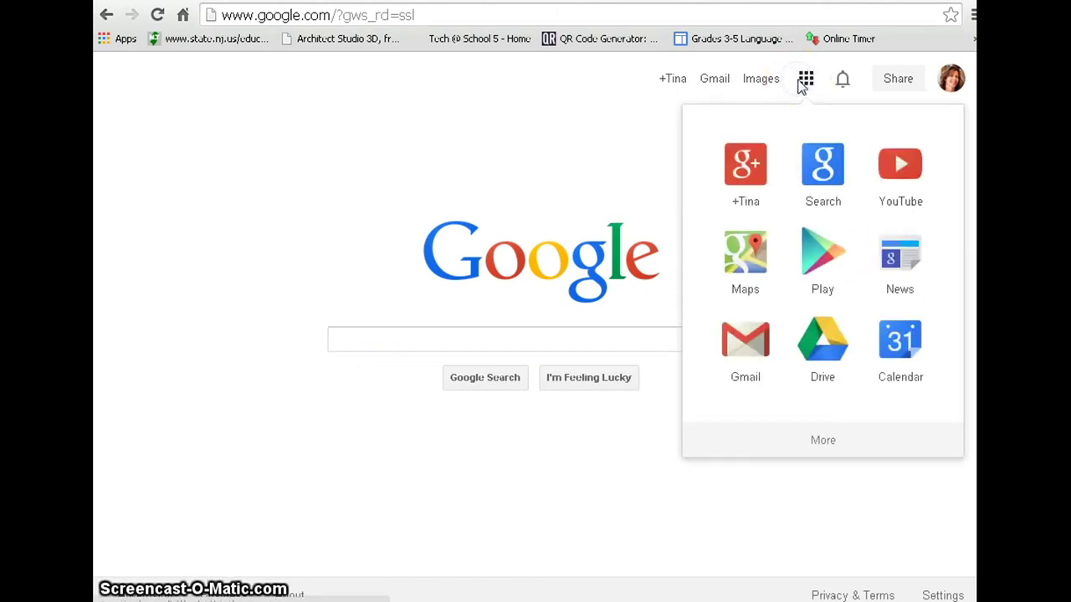
click(823, 336)
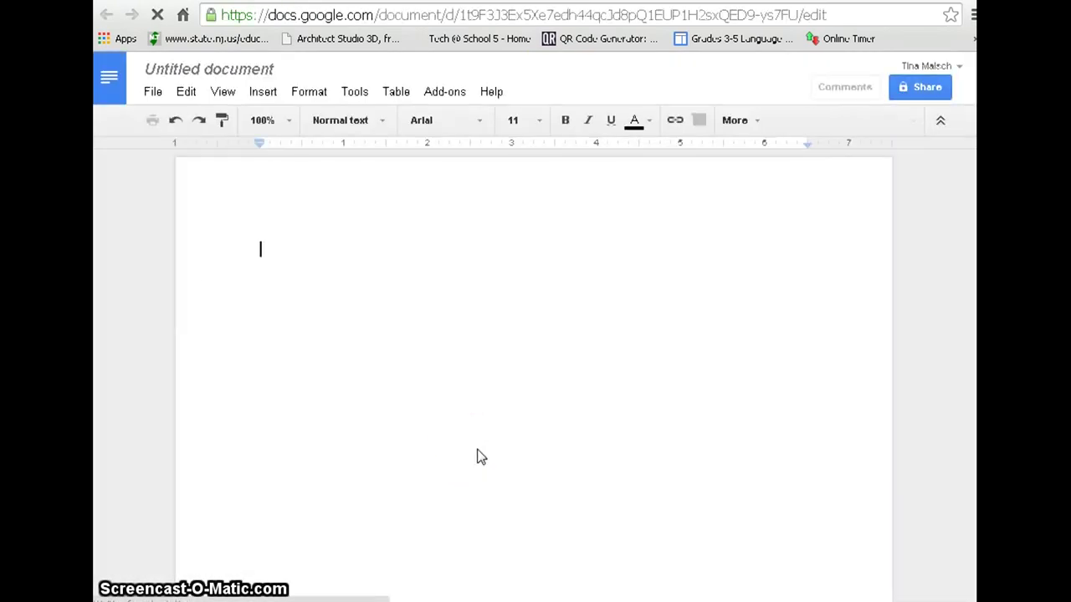
click(475, 450)
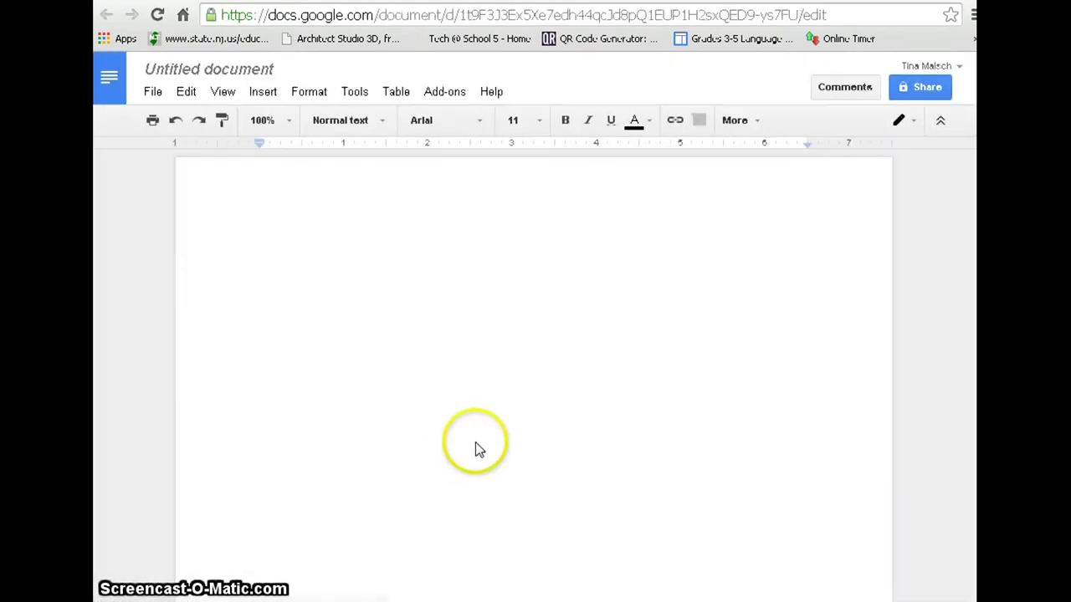
Step: Rename the untitled document as Brochure
click(237, 67)
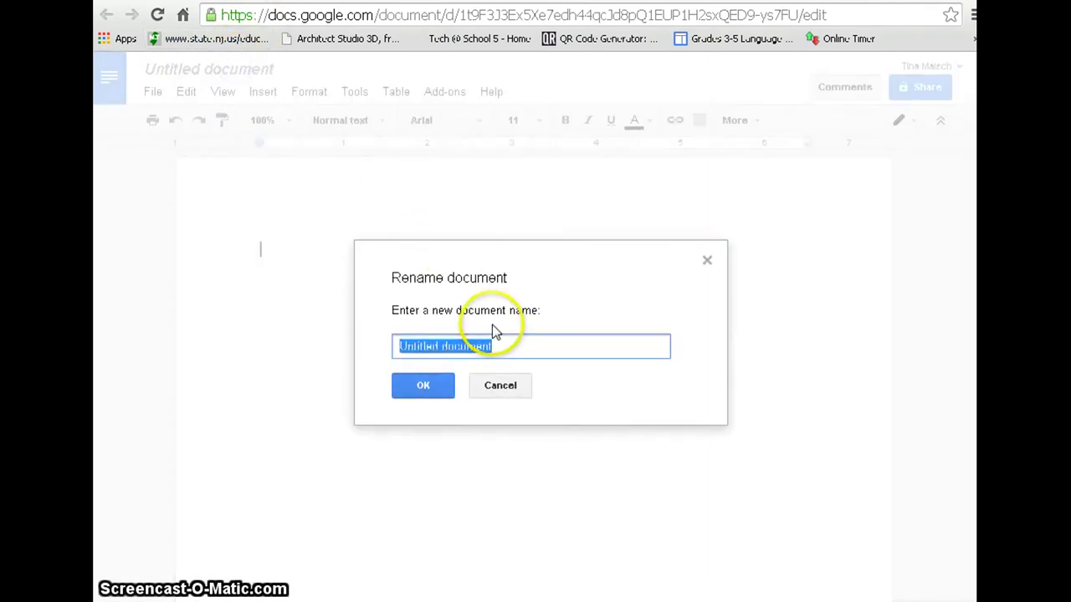
text(Br)
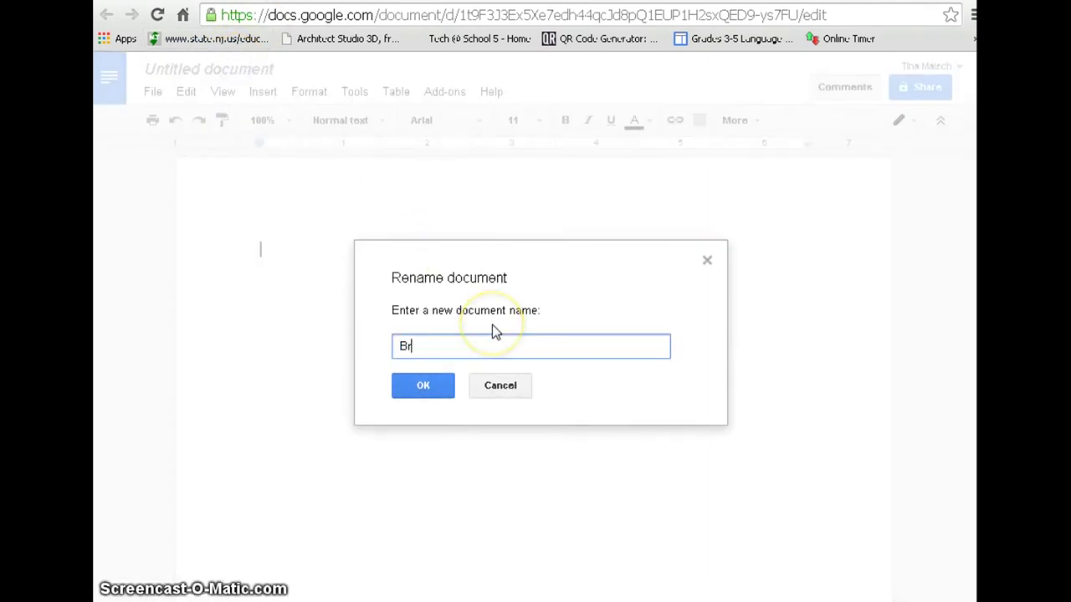
text(ochu)
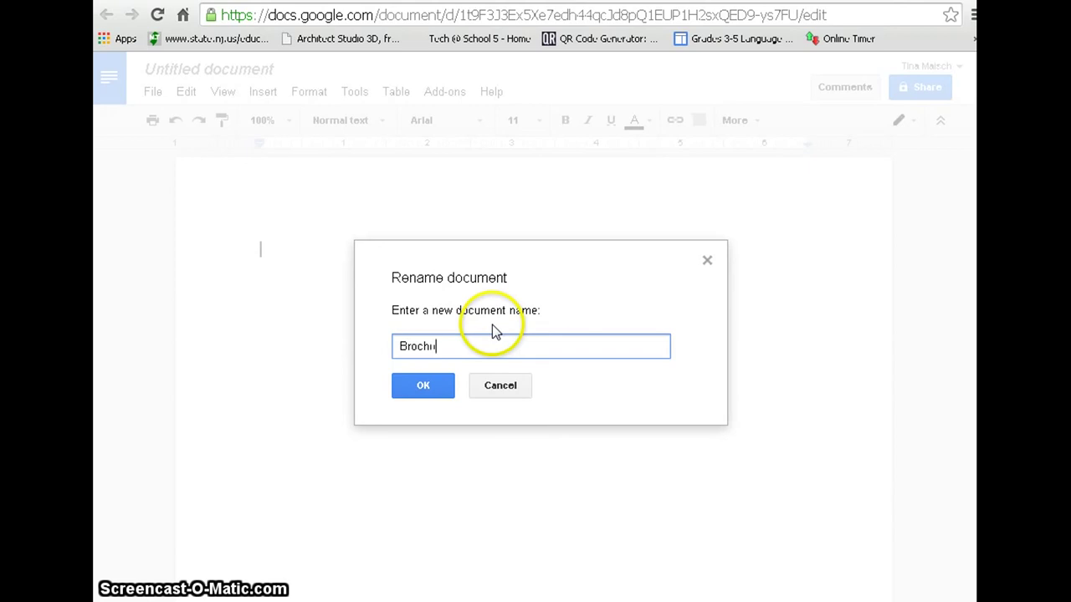
text(re)
click(426, 390)
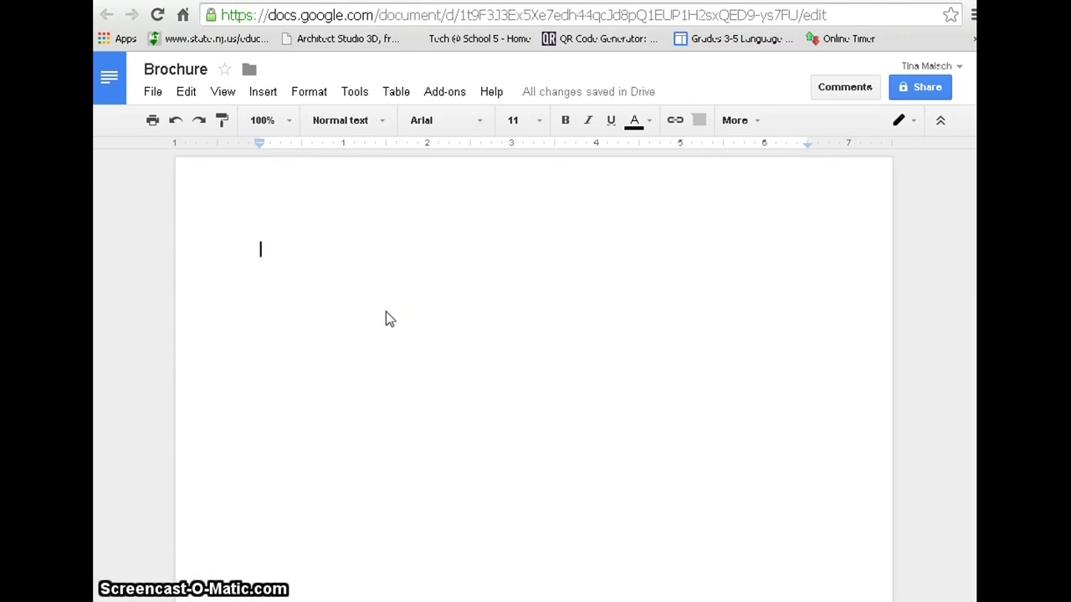
Step: Change the document's page orientation to landscape
click(332, 315)
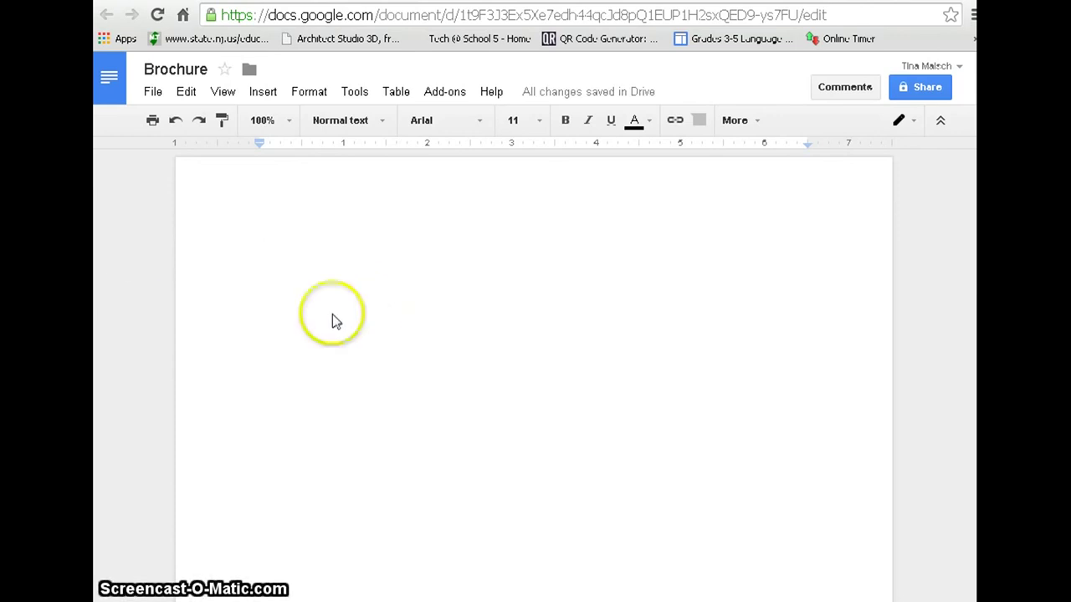
click(153, 94)
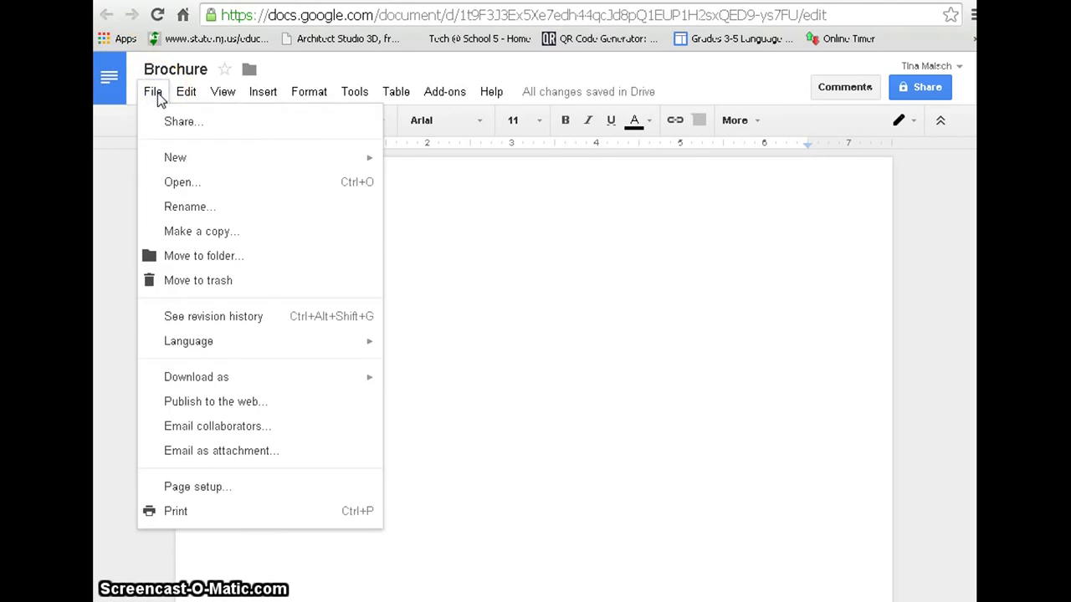
click(237, 488)
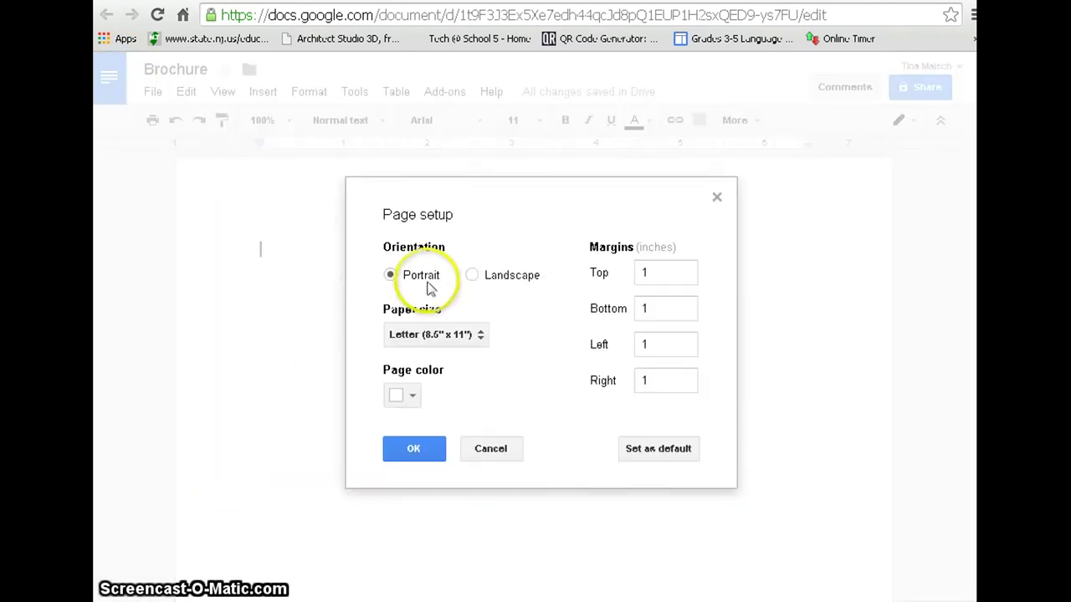
click(471, 274)
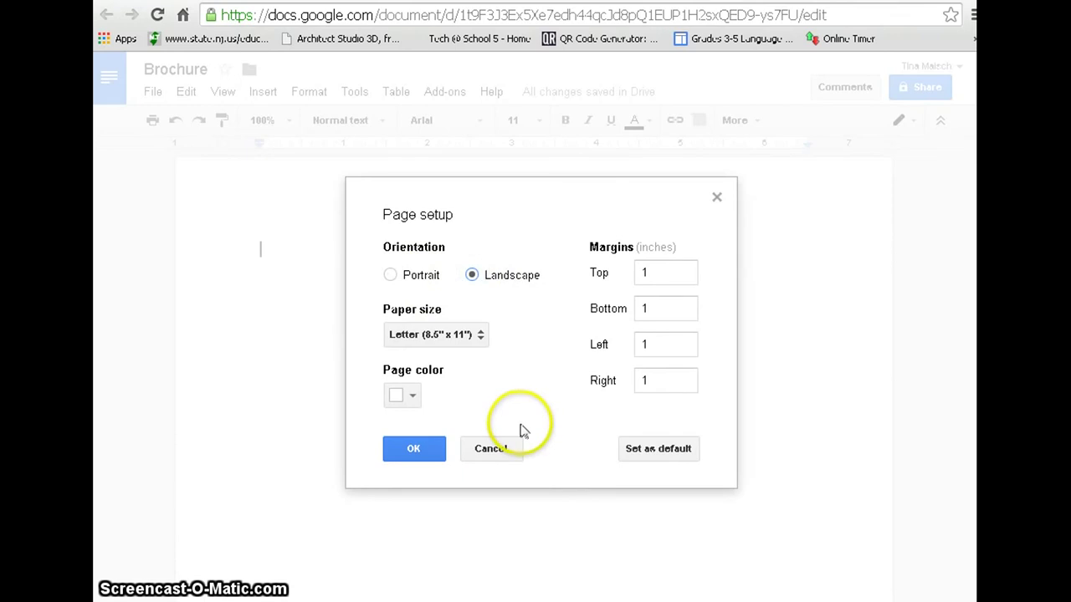
click(409, 452)
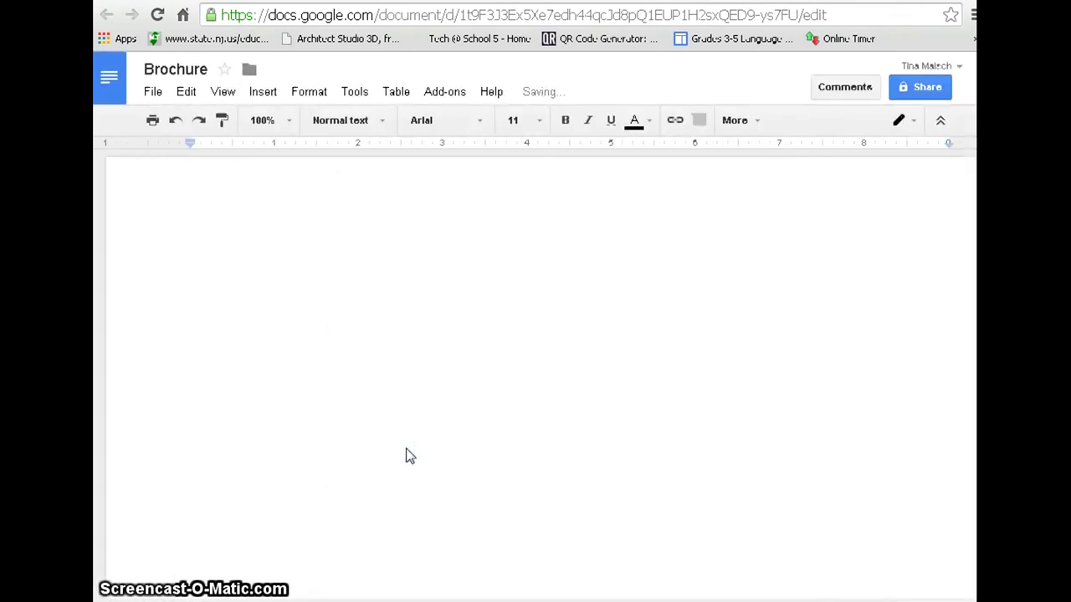
Step: Insert a table with three columns and one row at the start of the page
click(310, 351)
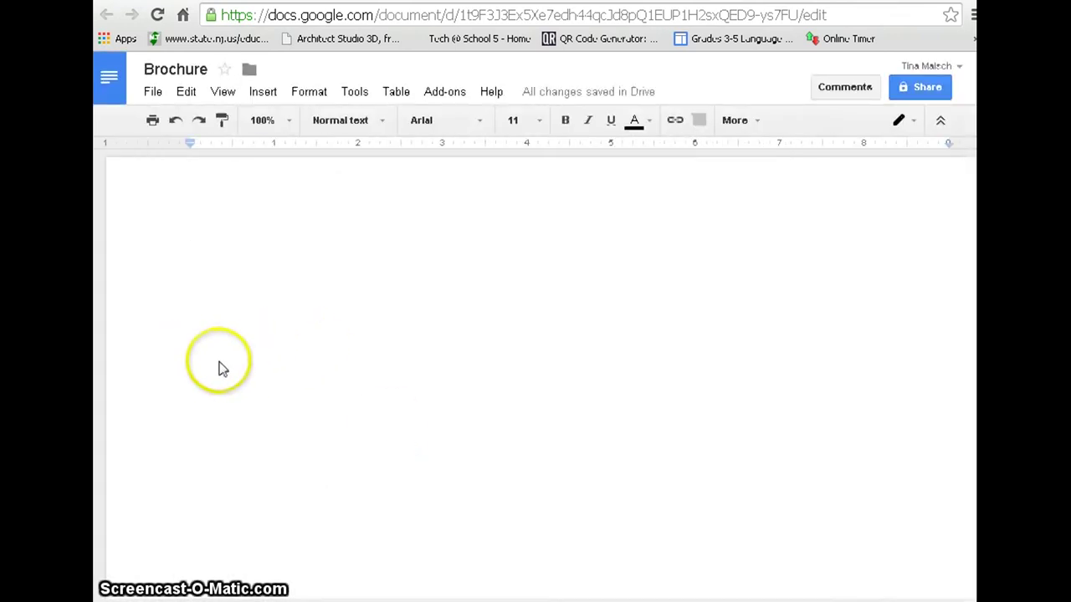
click(263, 92)
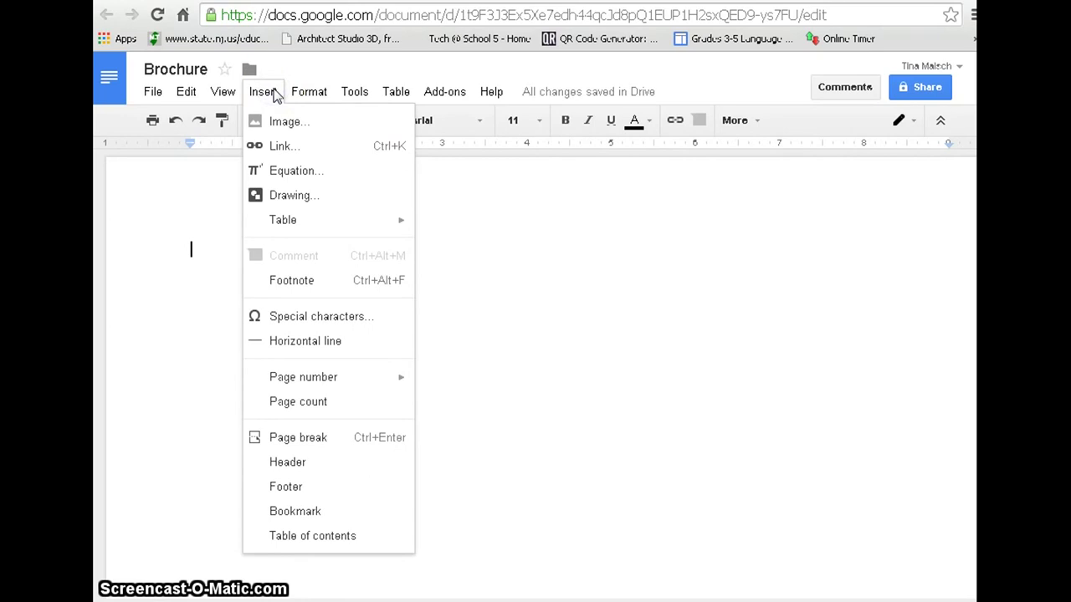
click(285, 220)
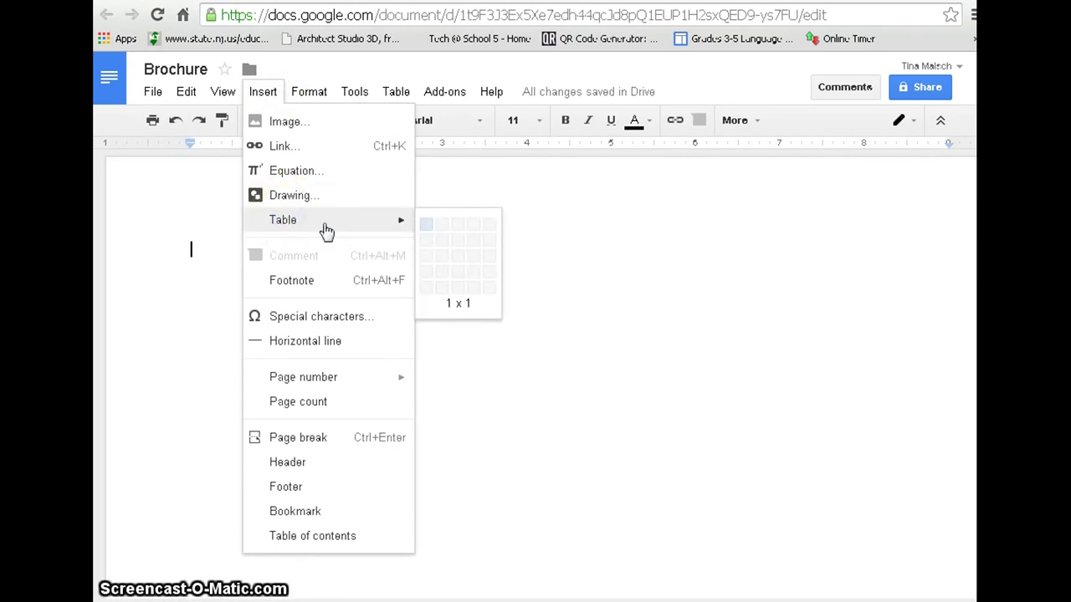
click(454, 235)
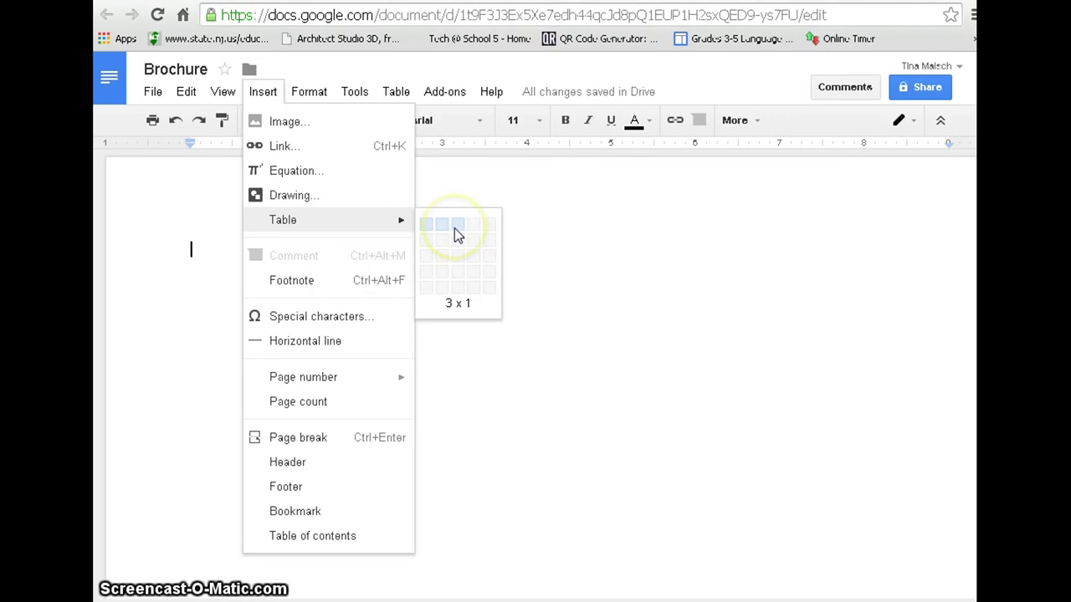
click(457, 234)
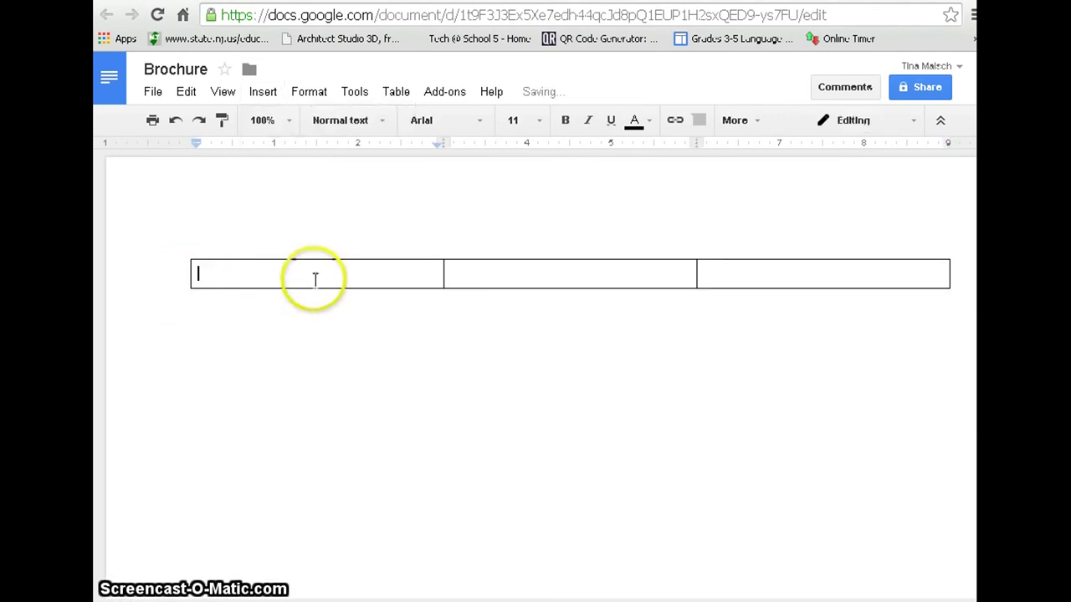
Step: Stretch the table's row down toward the bottom of the page and widen the first column about 0.5 inch into the left margin
drag(315, 288, 303, 539)
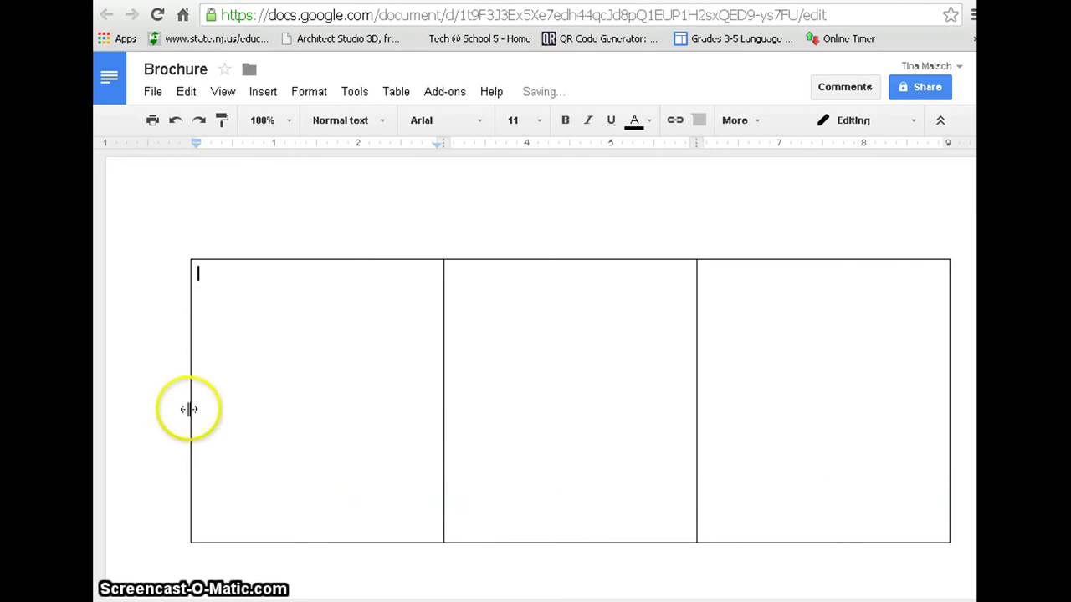
drag(191, 410, 151, 413)
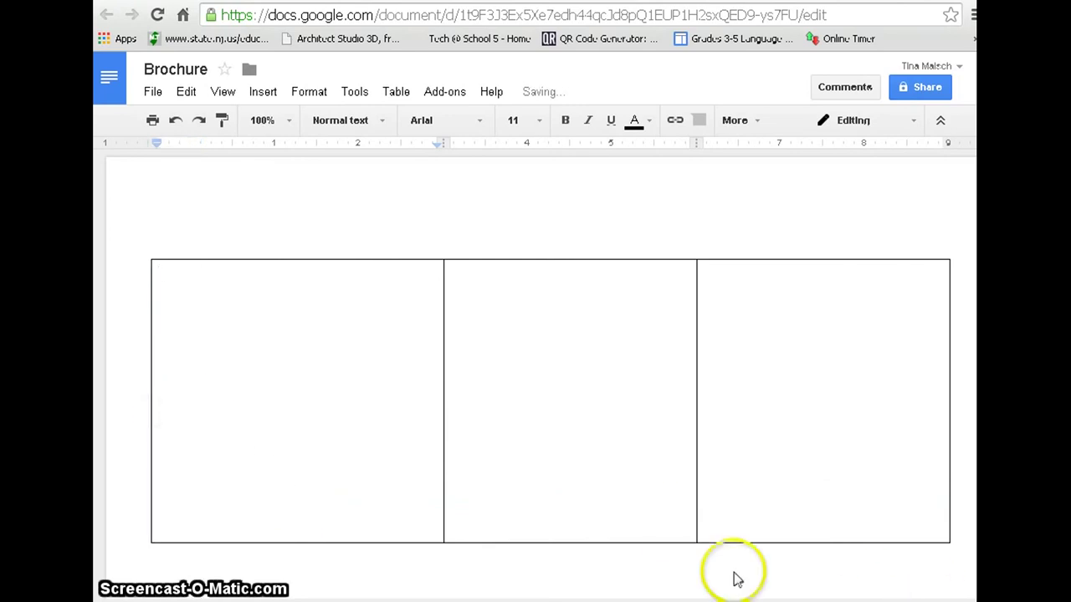
drag(720, 545, 723, 601)
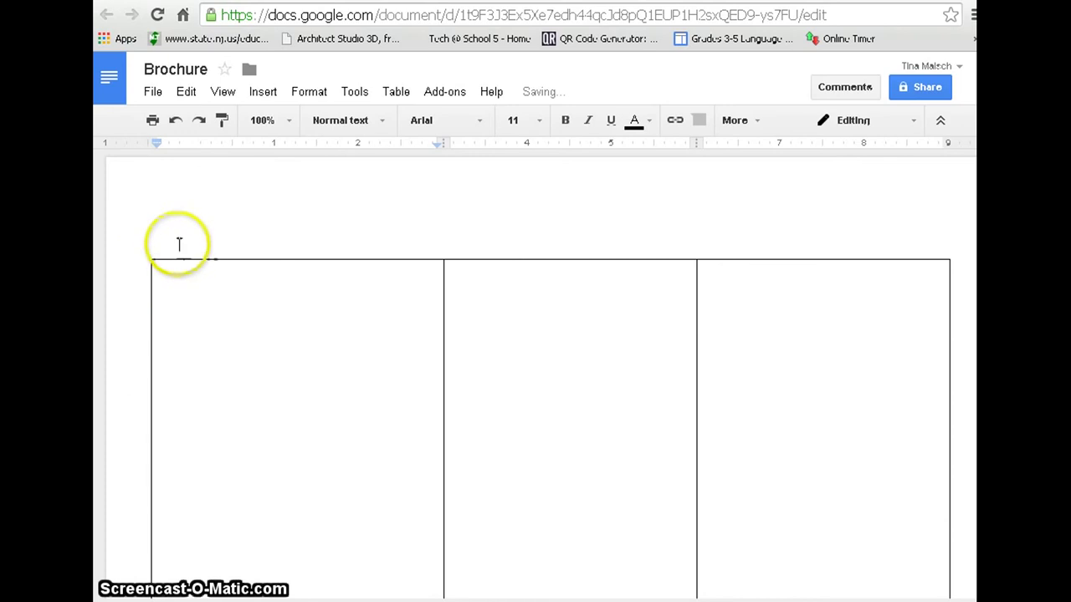
drag(179, 257, 175, 196)
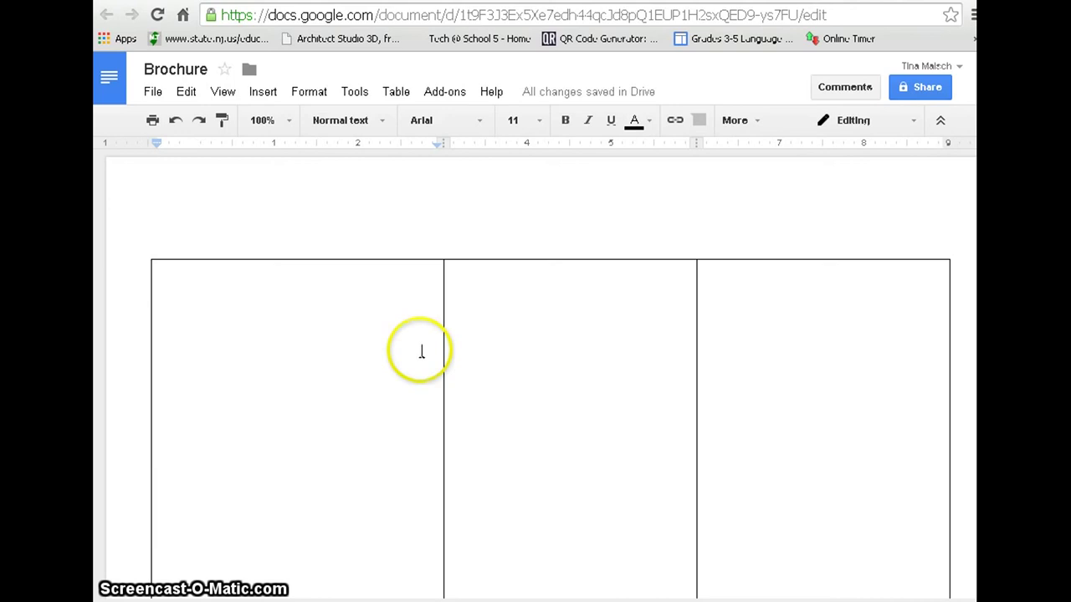
Step: Enter the title "Frank Lloyd Wright" in the table's first column, correcting the misspelled first word, and add a new line below
click(187, 343)
click(213, 333)
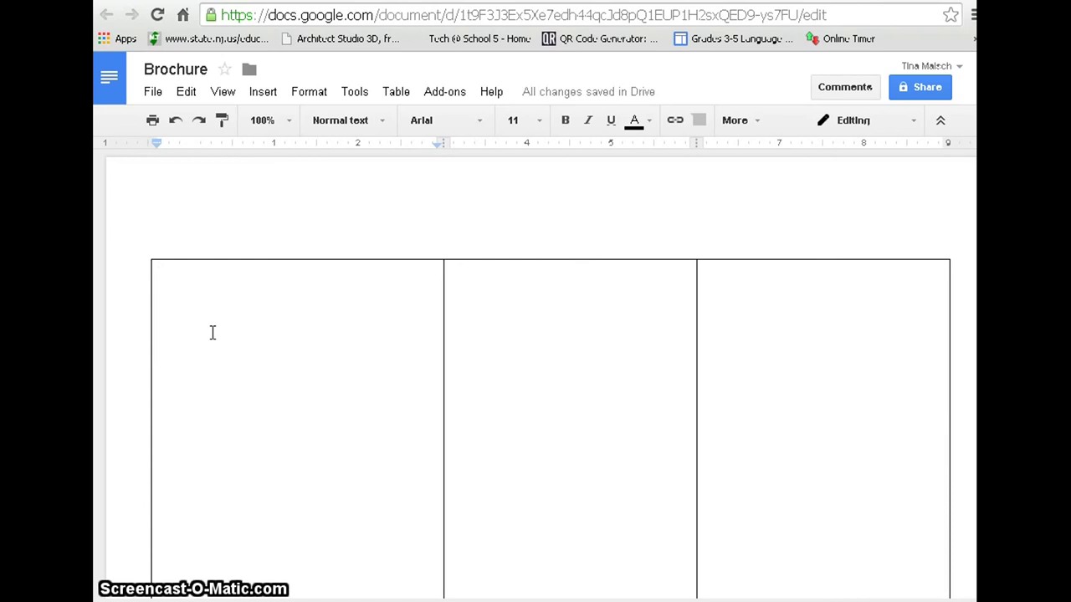
text(Frabk Lloyd Wright)
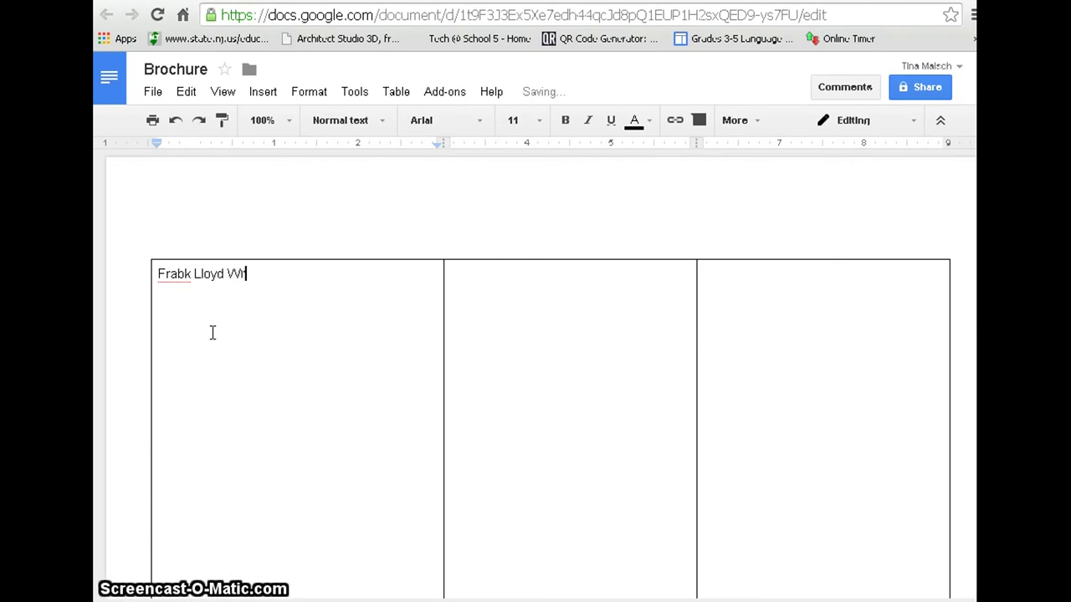
click(184, 276)
key(BackSpace)
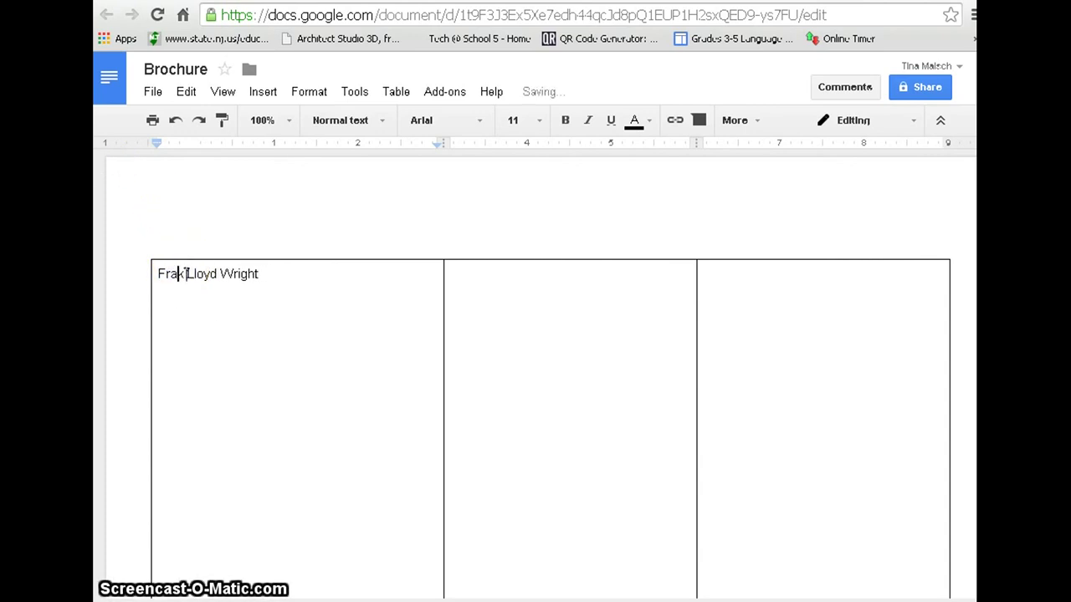
text(nk)
click(290, 276)
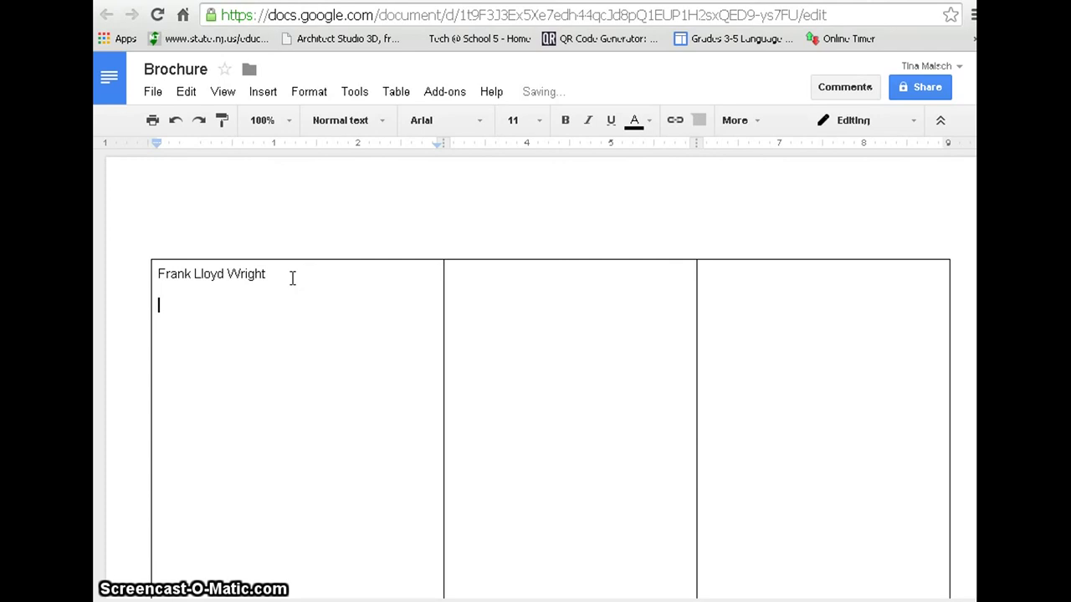
Step: Set the "Frank Lloyd Wright" title to font size 14 and center it in its column
drag(276, 274, 156, 276)
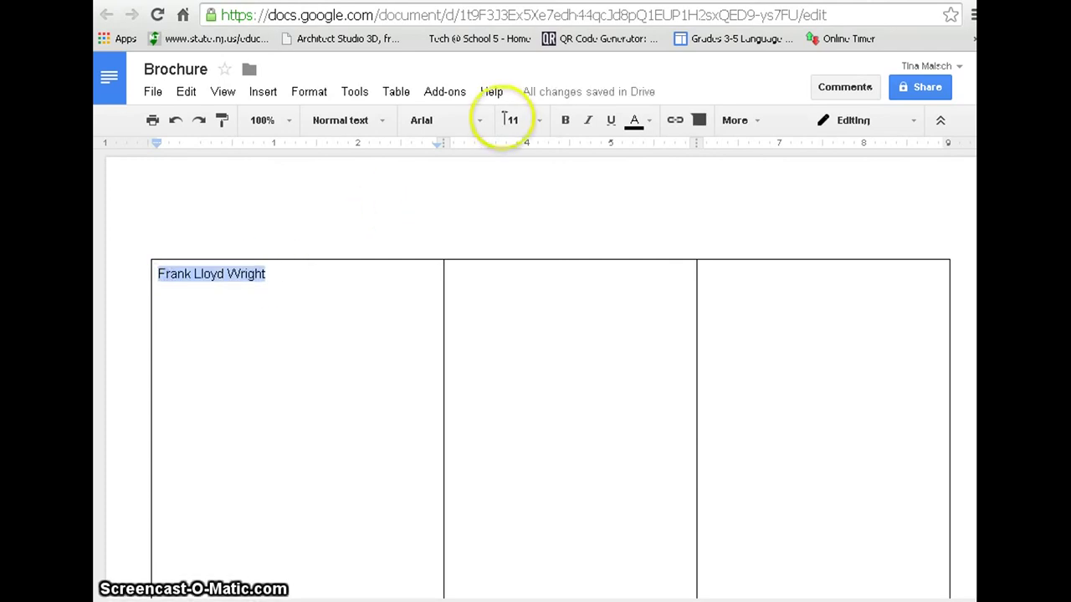
click(540, 120)
click(521, 272)
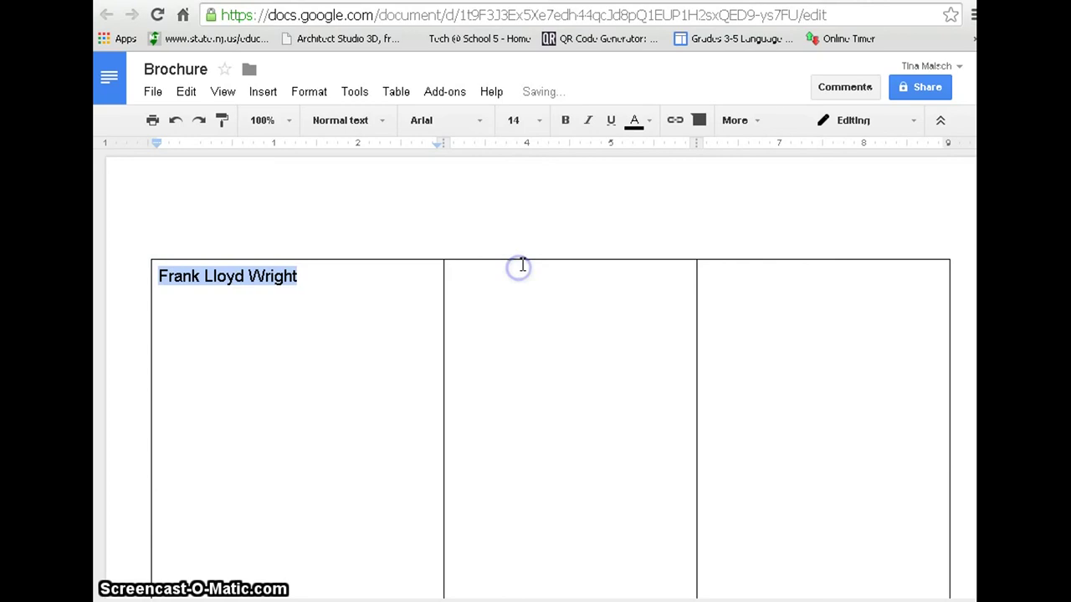
click(756, 120)
click(351, 152)
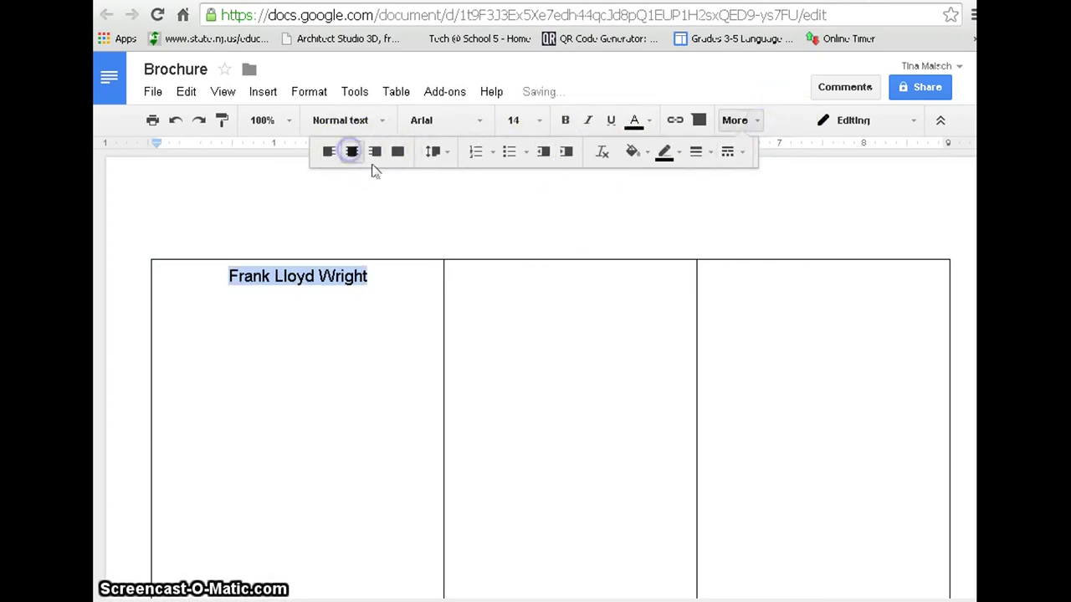
Step: Underline the "Frank Lloyd Wright" title and color its text blue
click(613, 120)
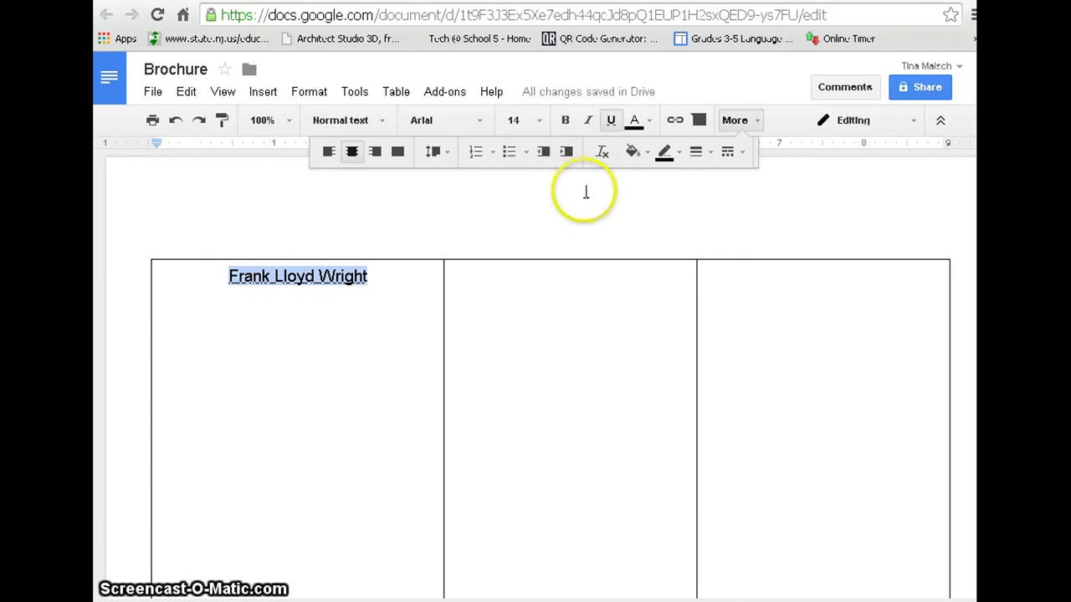
click(641, 126)
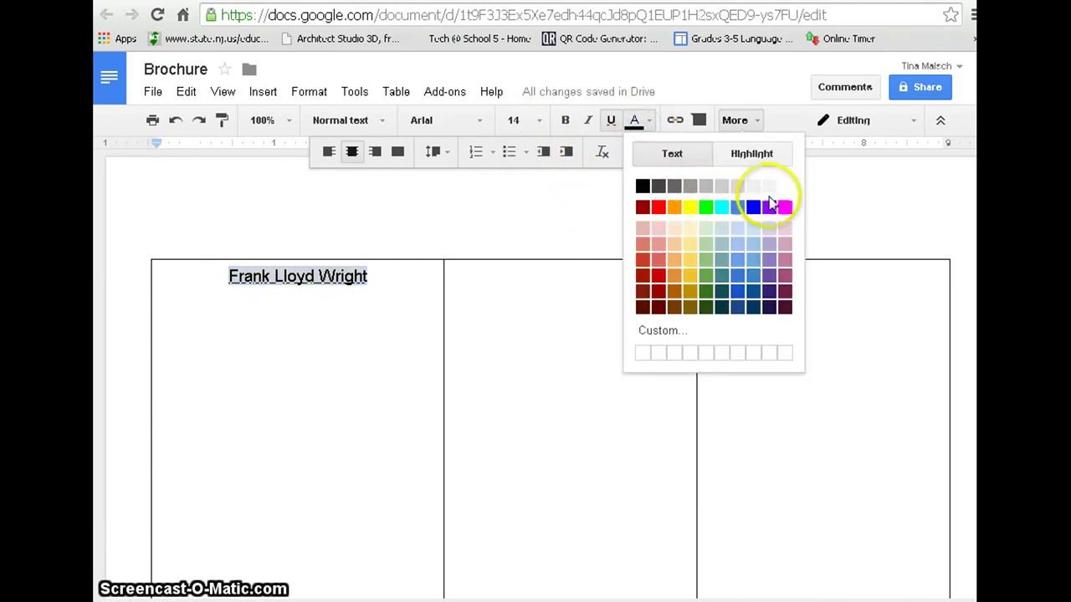
click(752, 208)
click(311, 340)
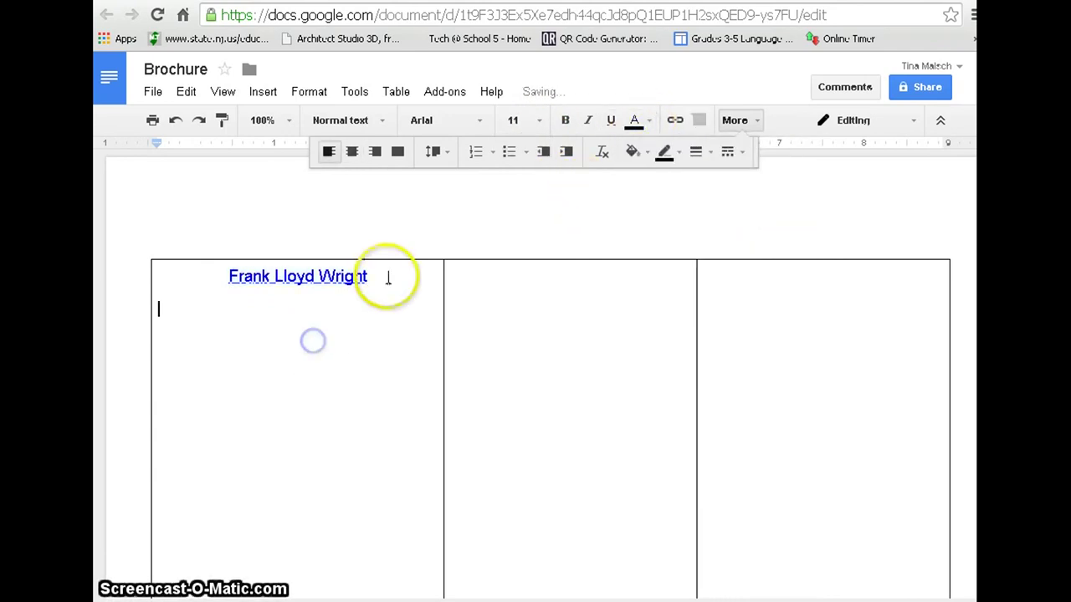
Step: Insert the FLW portrait from the Pictures library below the "Frank Lloyd Wright" title in the first column
click(387, 276)
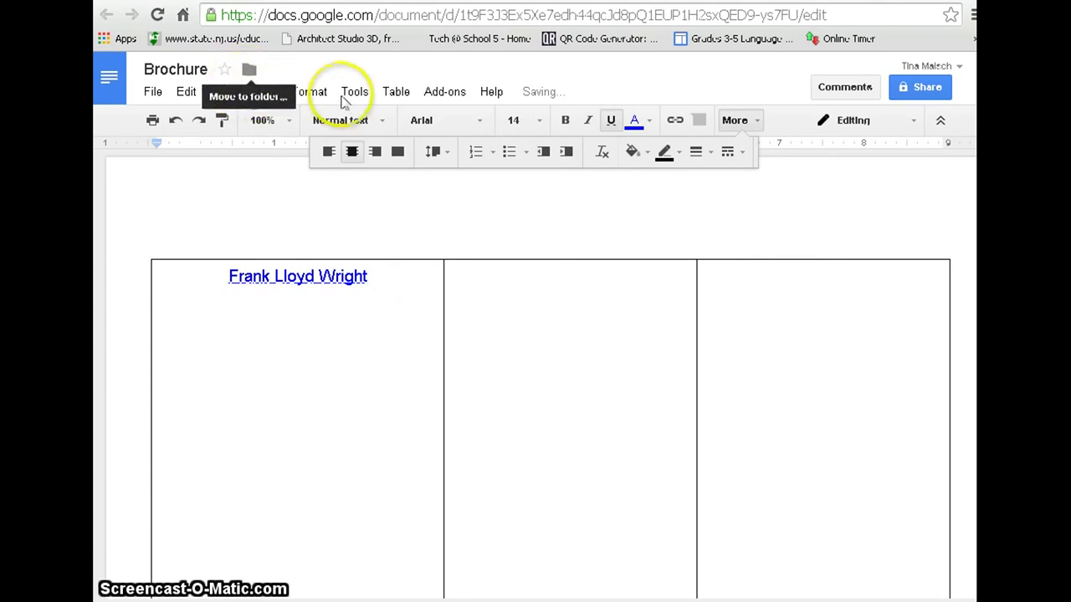
click(263, 91)
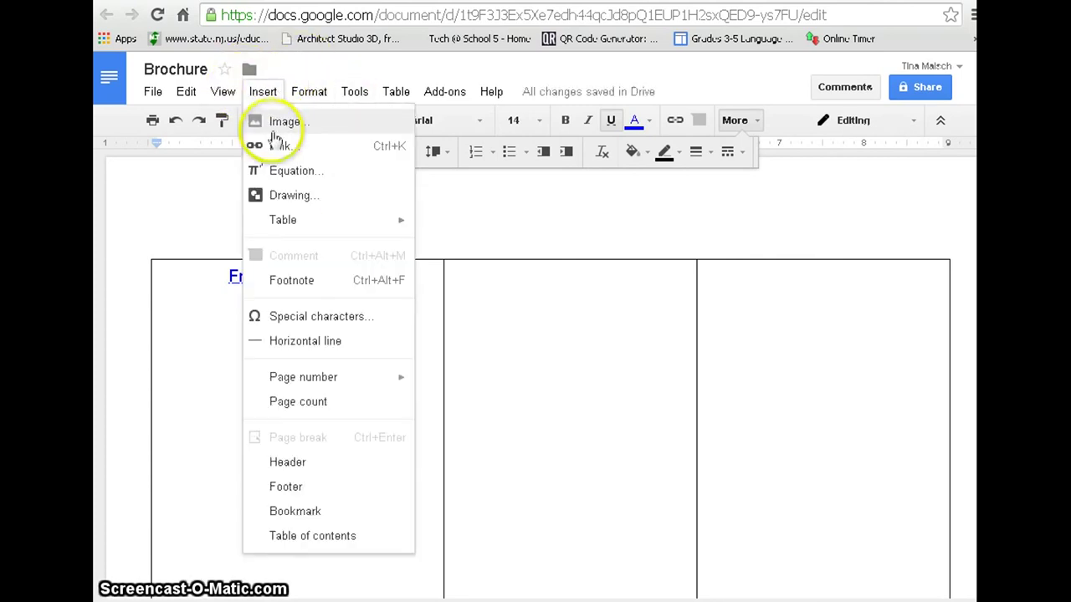
click(272, 130)
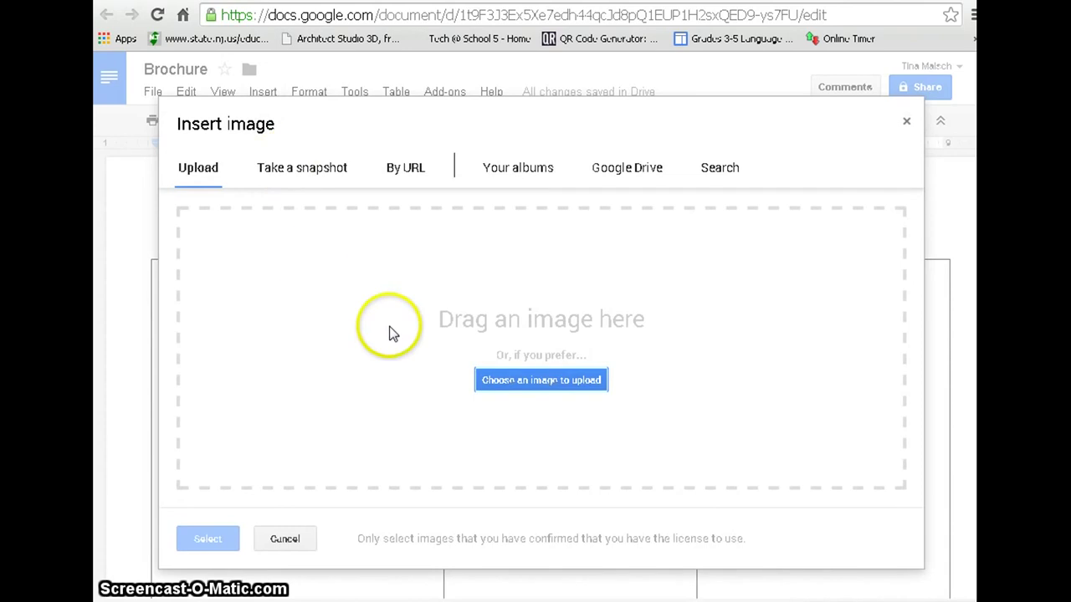
click(499, 381)
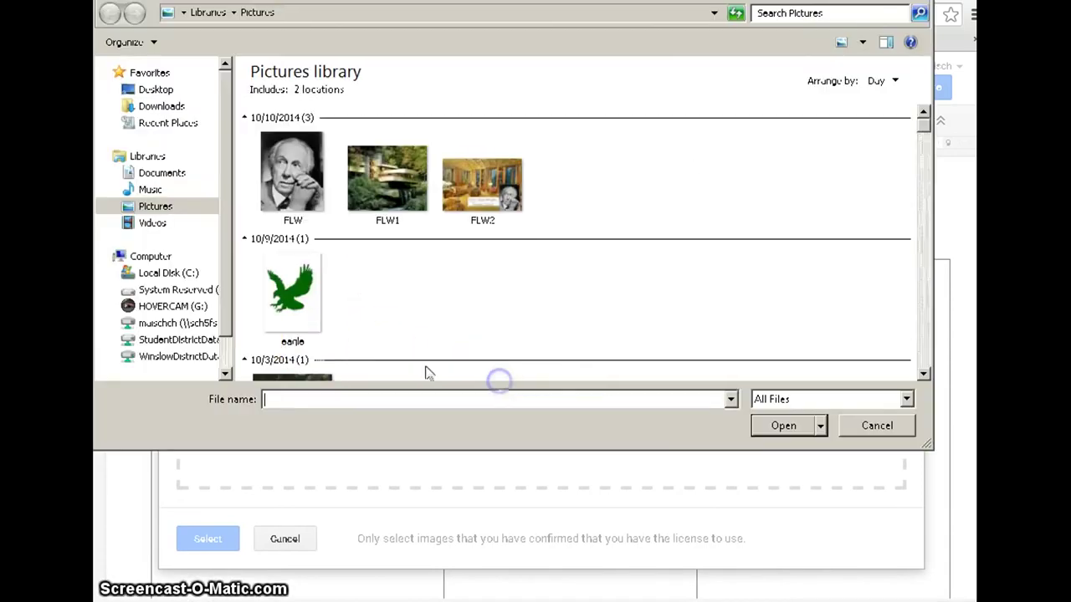
click(291, 194)
double_click(290, 194)
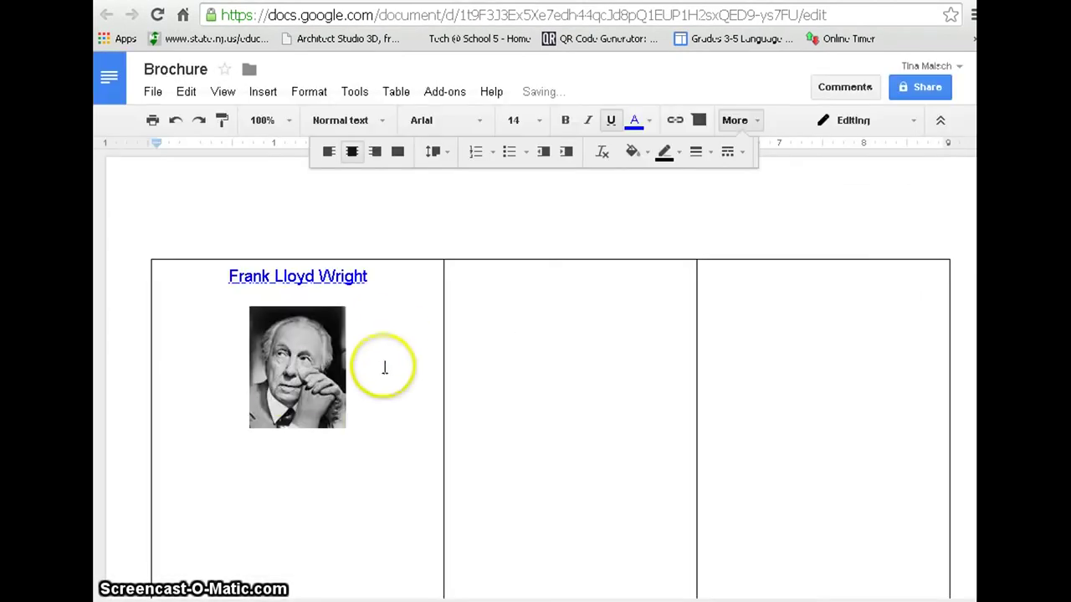
Step: Enlarge the portrait in the first column proportionally to about 1.4 inches wide
click(286, 388)
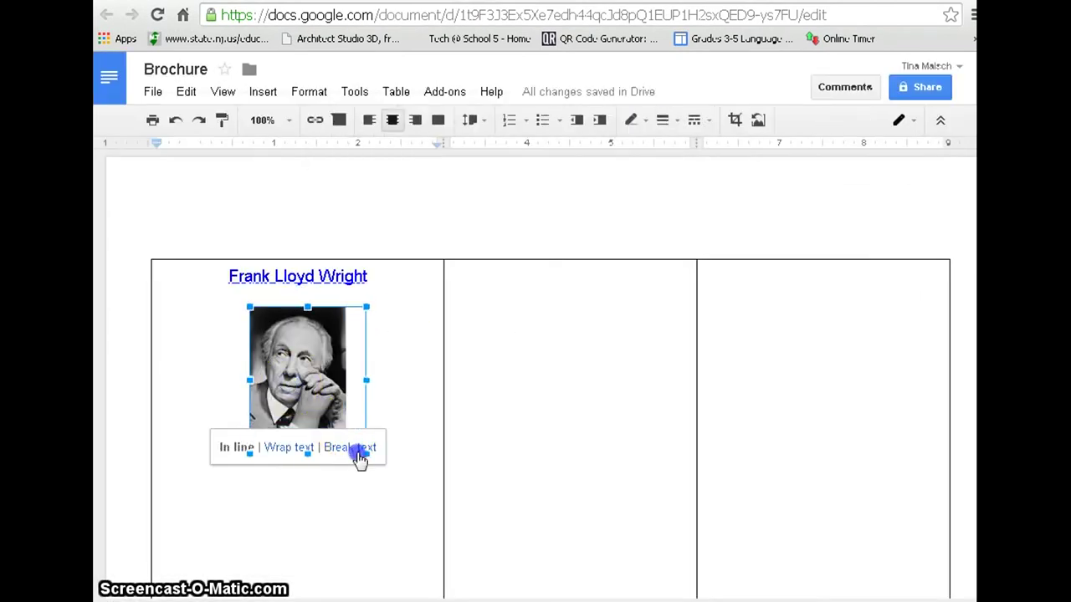
drag(347, 434, 355, 452)
click(401, 521)
click(343, 493)
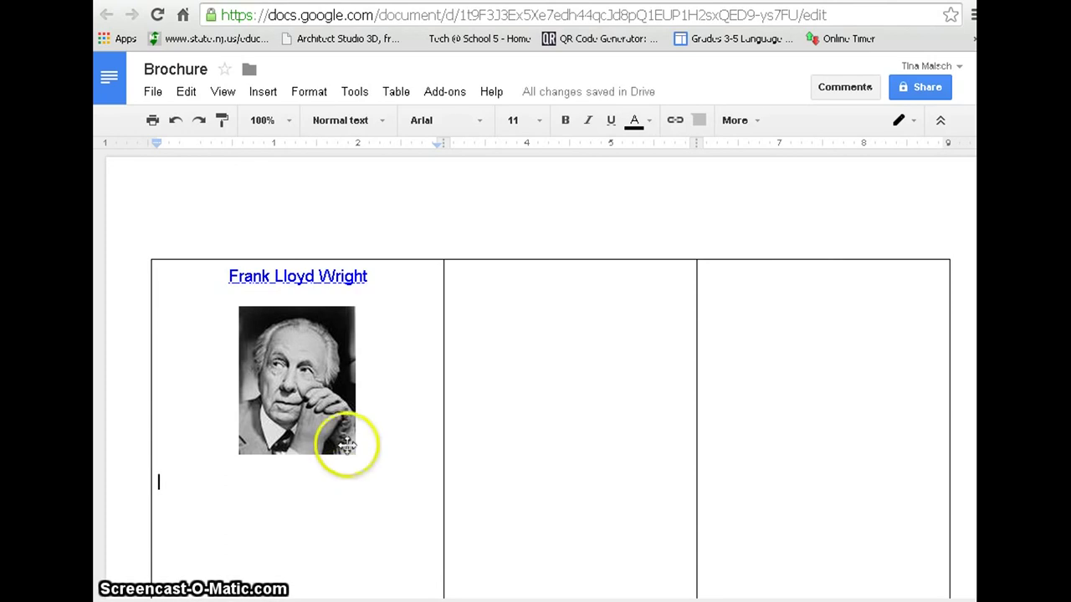
Step: Enter the heading "Falling Water" in the second column and set it to font size 18
click(562, 286)
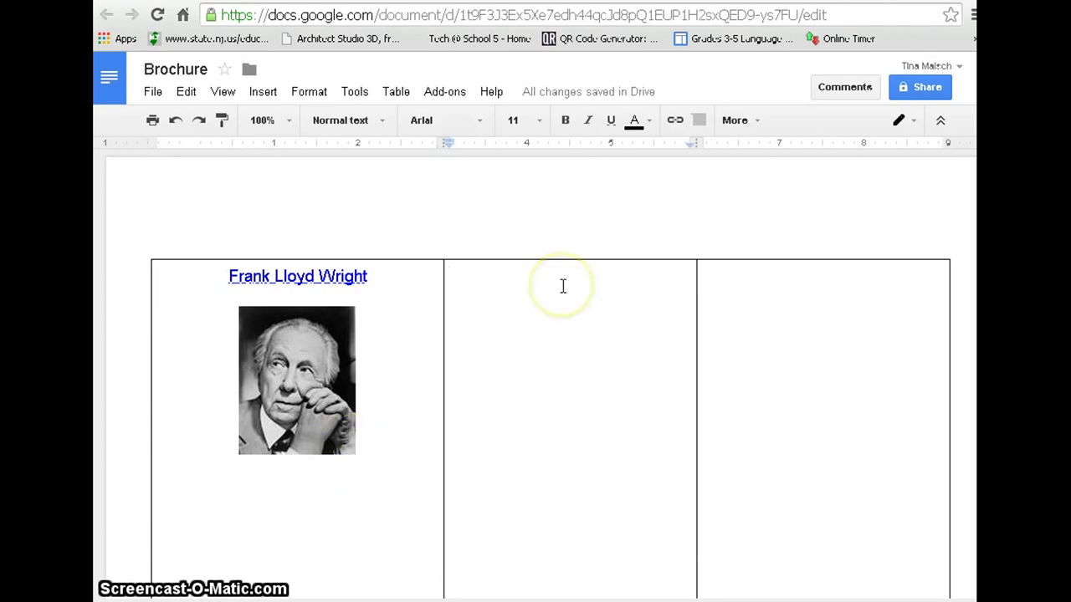
text(Falling Water)
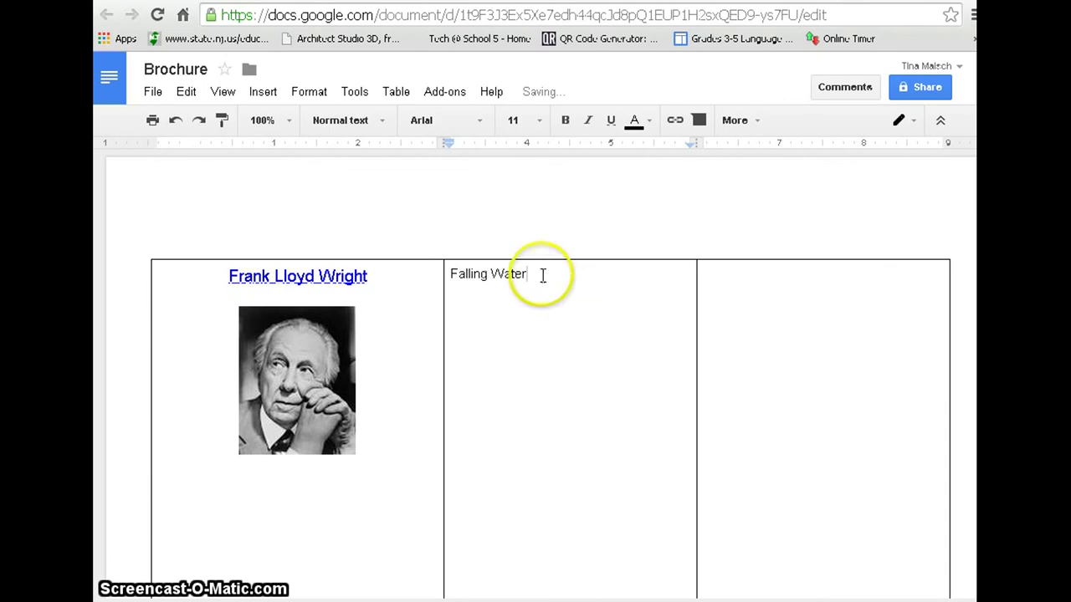
drag(544, 275, 447, 275)
click(563, 279)
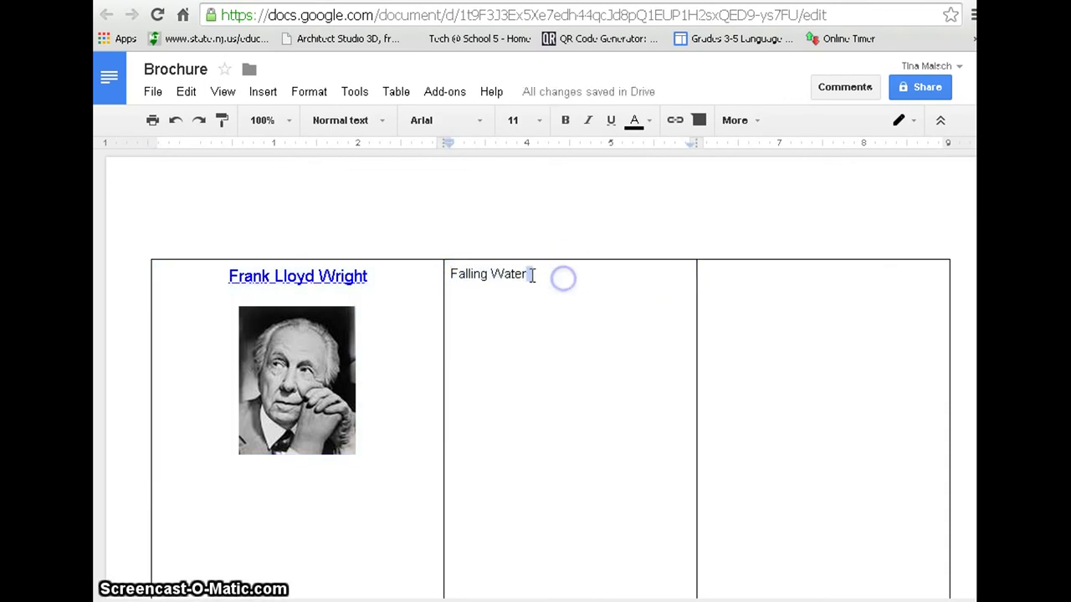
drag(531, 275, 448, 276)
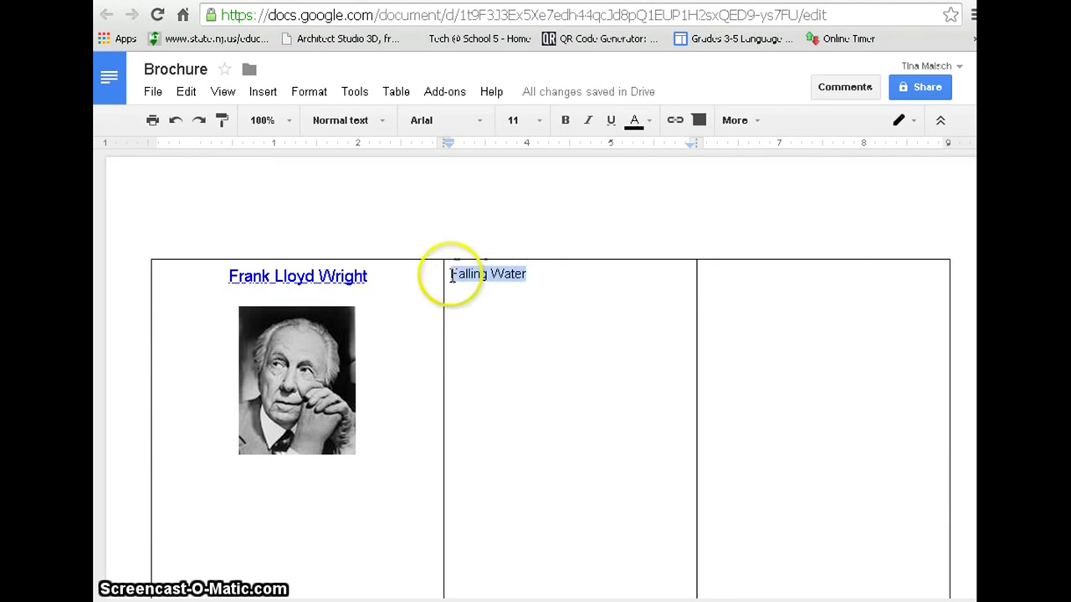
click(541, 125)
click(529, 301)
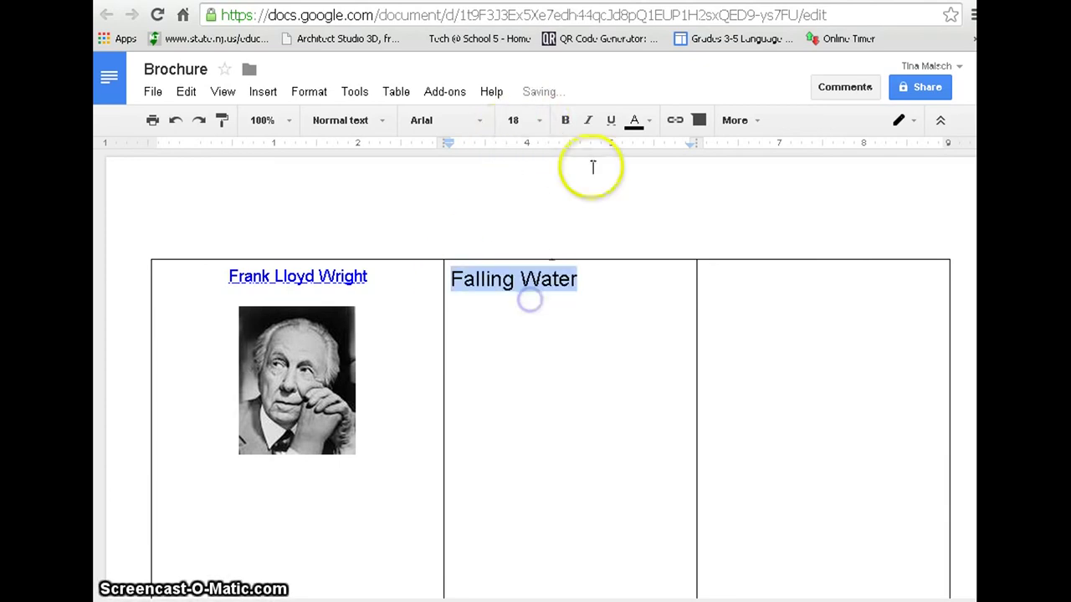
Step: Make the "Falling Water" heading bold and color its text dark purple
click(565, 121)
click(649, 121)
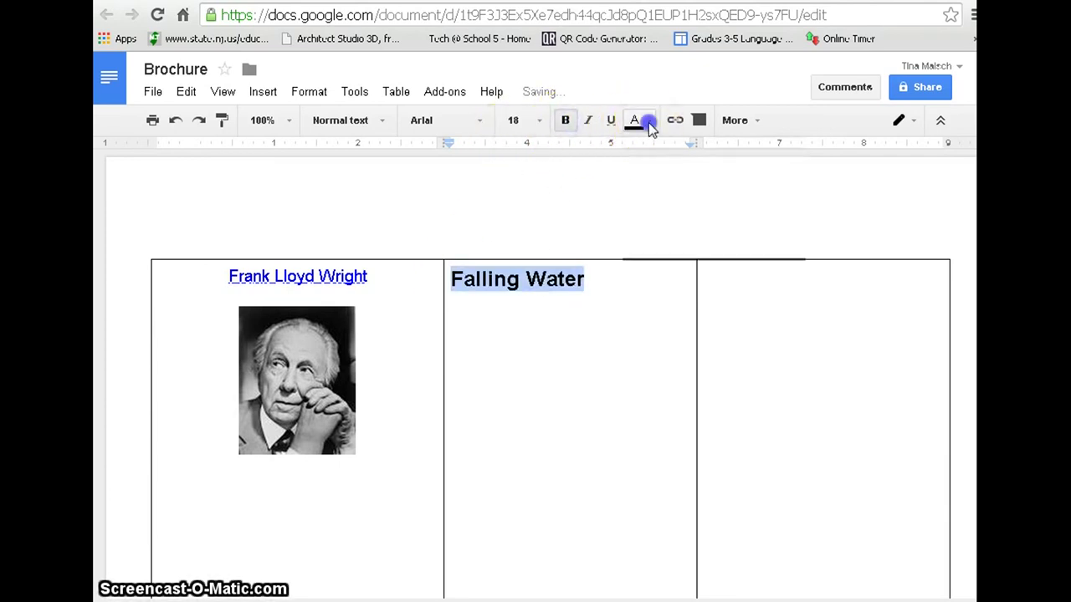
click(757, 278)
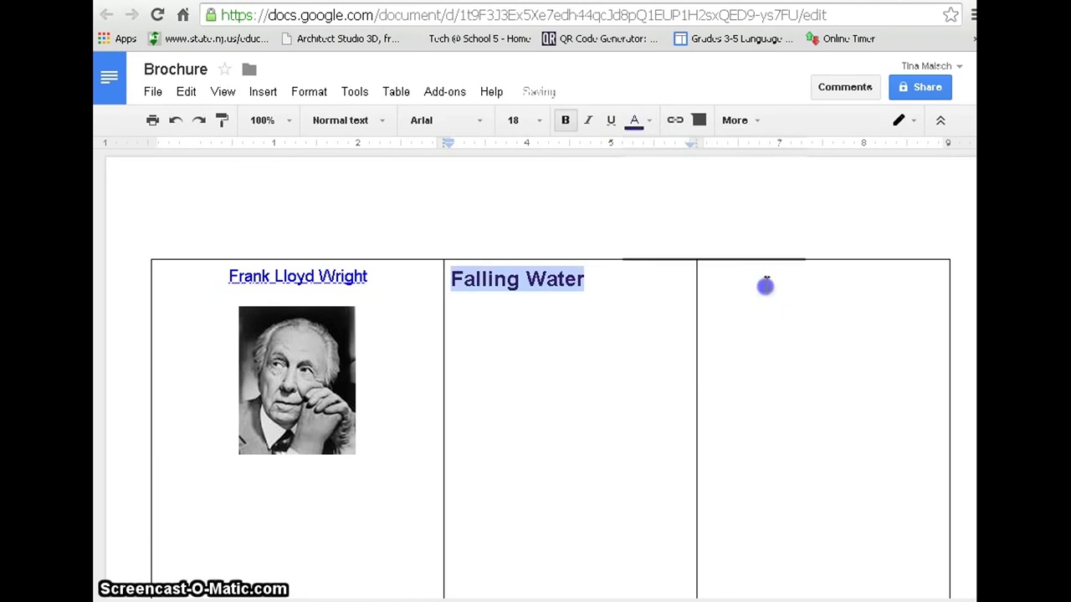
Step: Center the "Falling Water" heading in its column and underline it
click(741, 121)
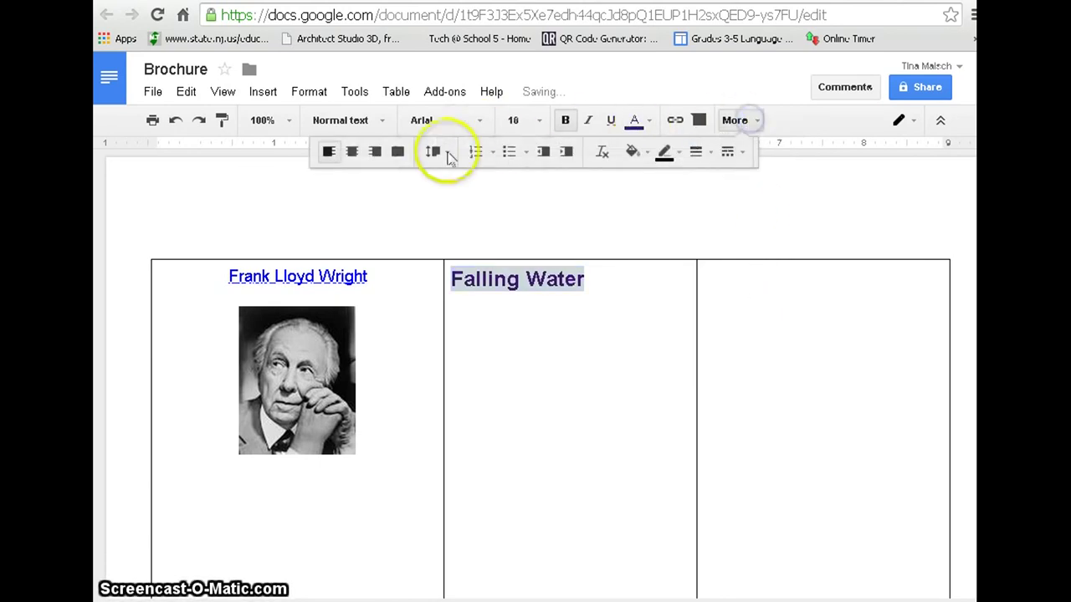
click(353, 151)
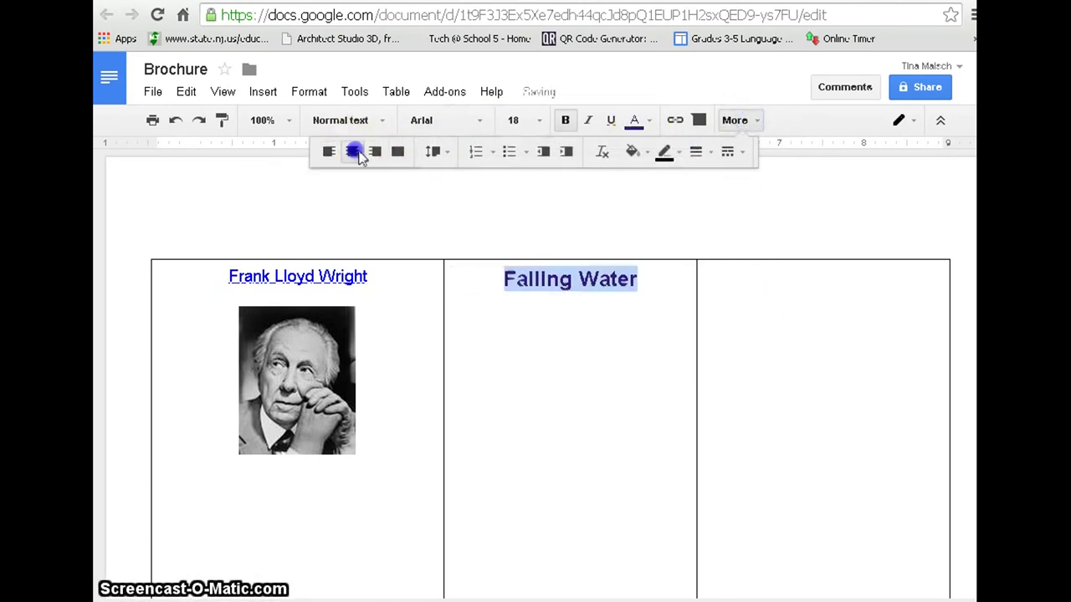
click(611, 124)
Step: Reduce the "Falling Water" heading to font size 14
click(537, 120)
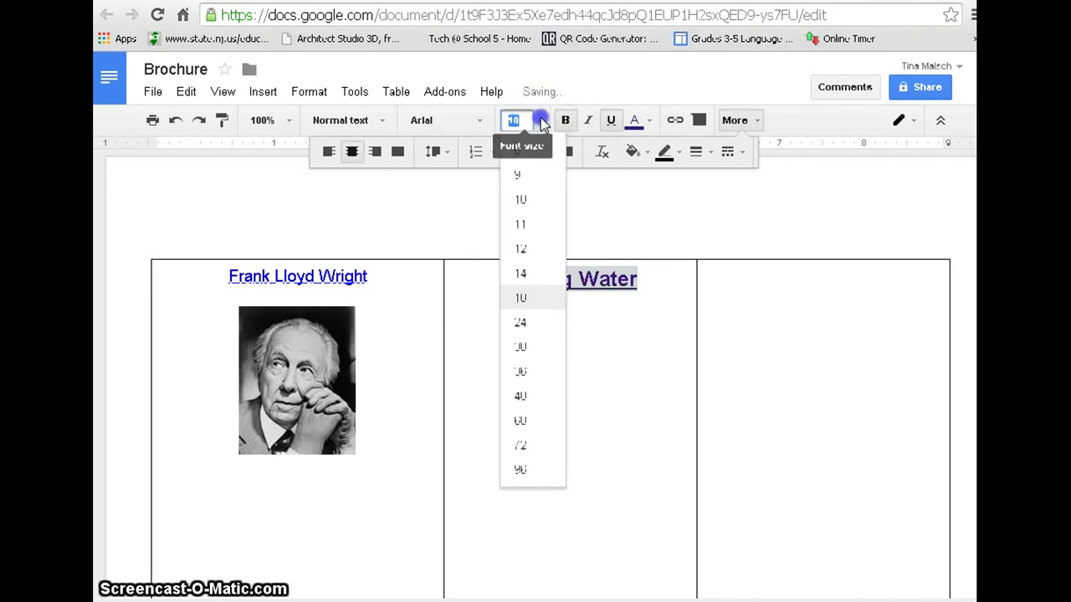
click(520, 274)
click(669, 287)
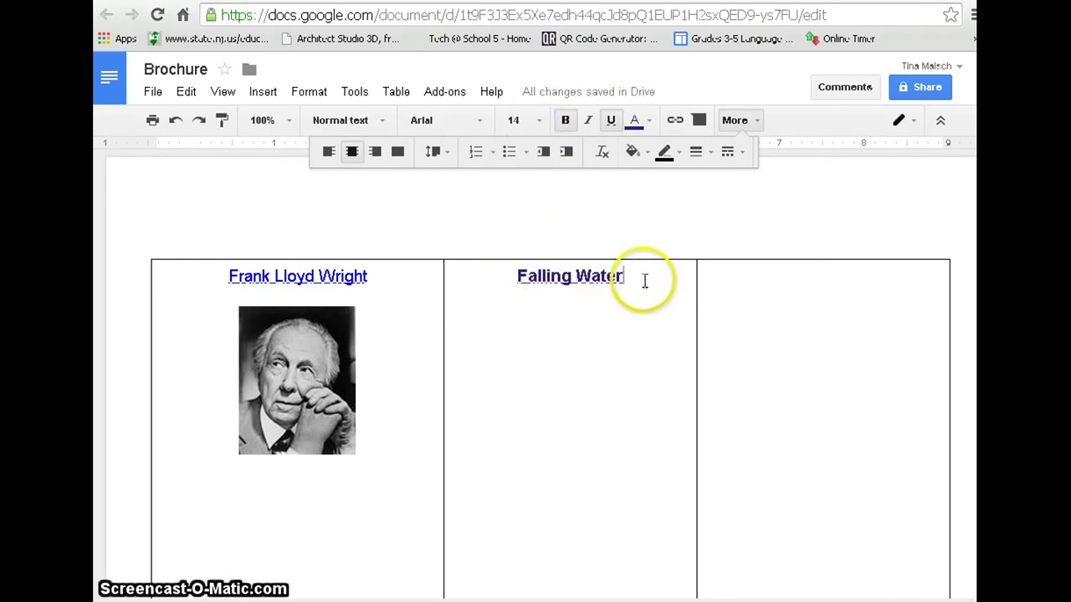
Step: Insert the FLW1 house picture from the Pictures library two lines below the "Falling Water" heading
key(Return)
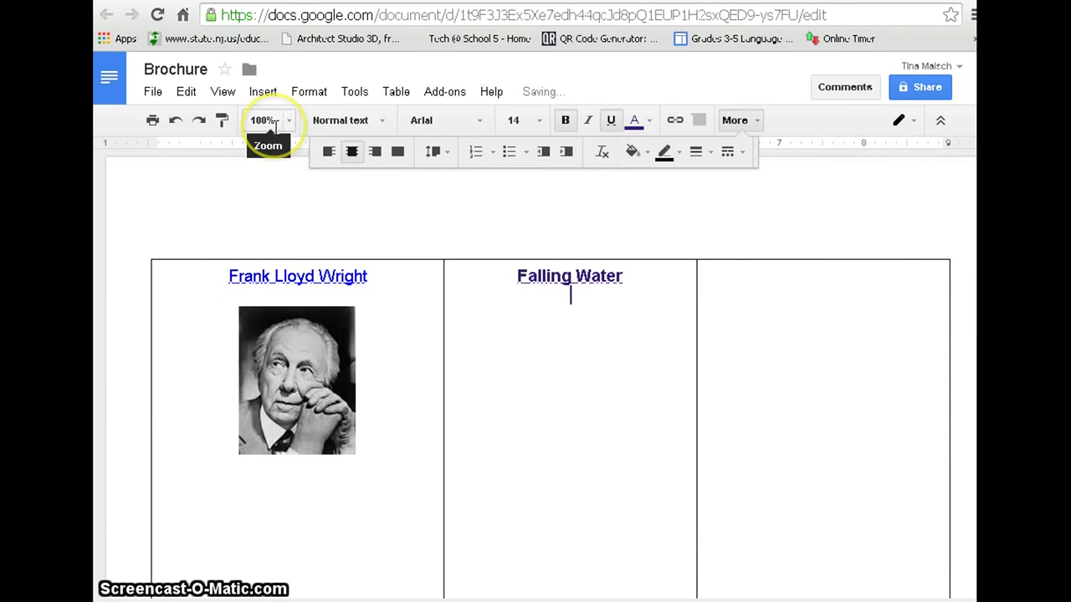
key(Return)
click(263, 92)
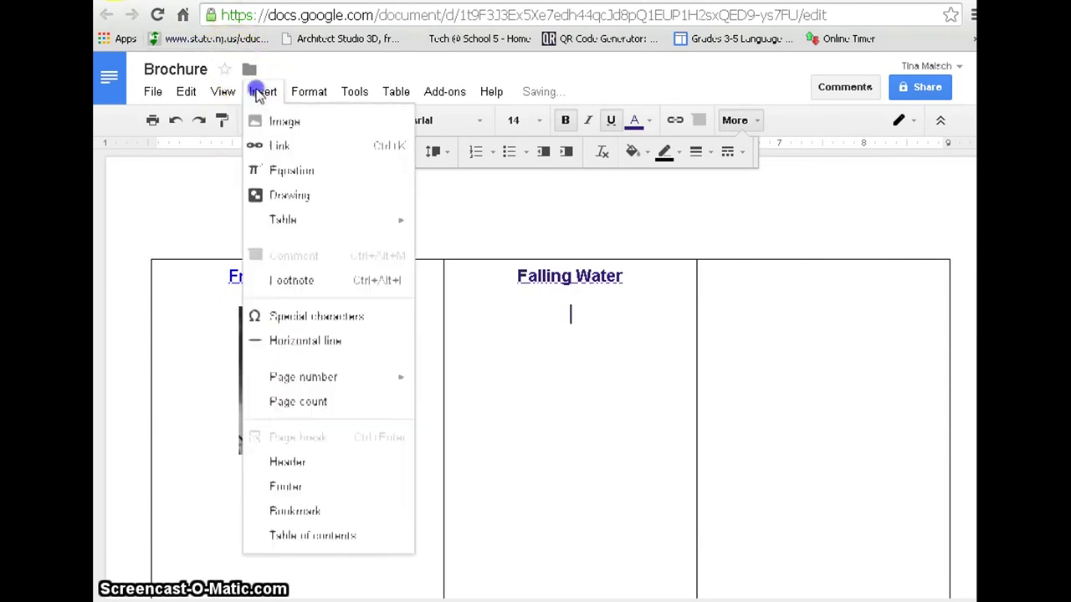
click(284, 123)
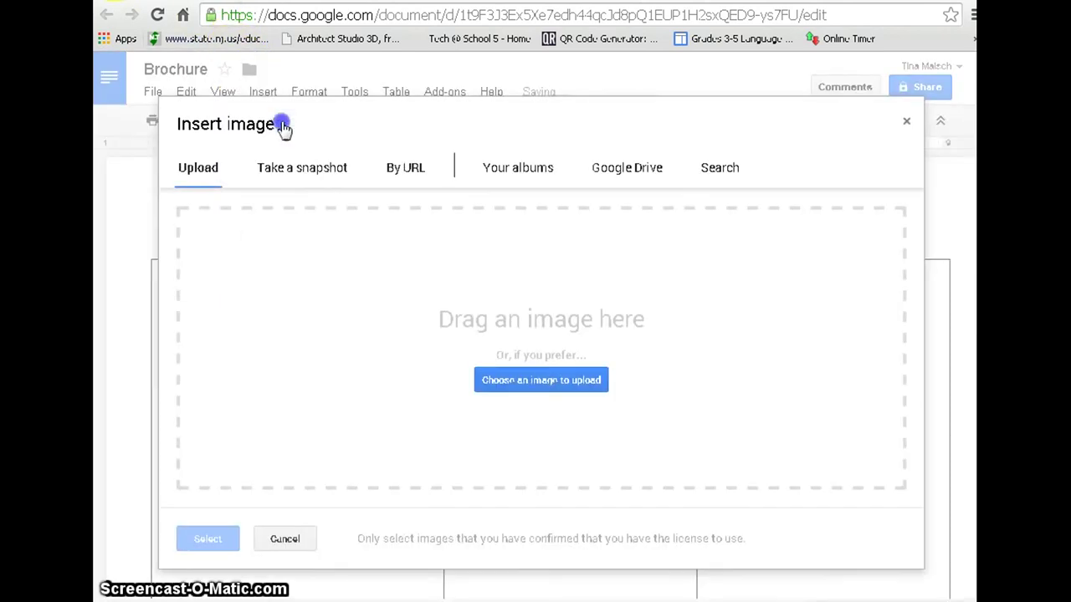
click(502, 383)
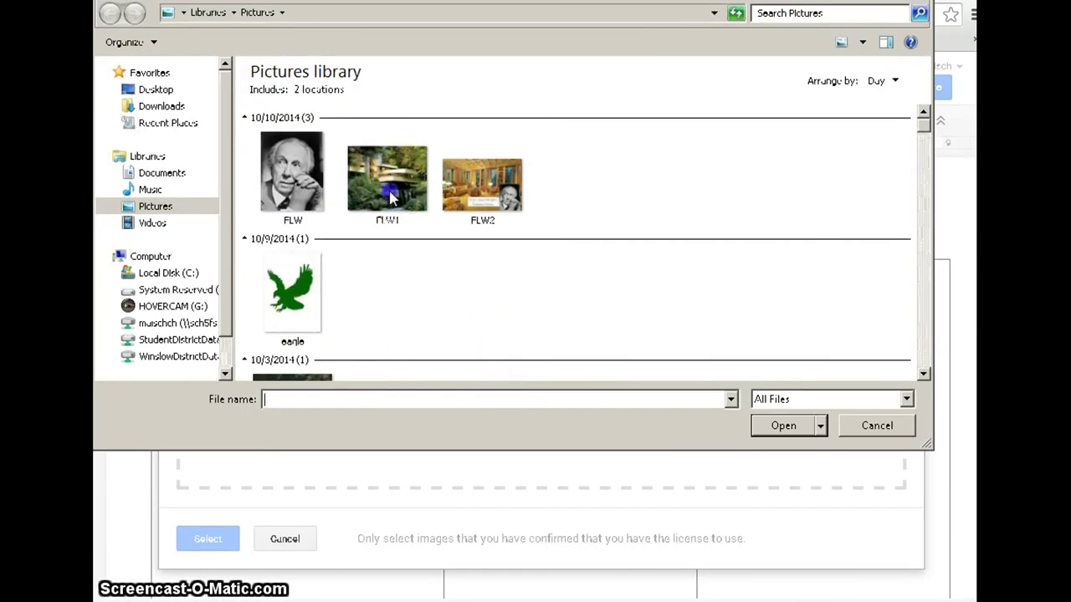
double_click(390, 197)
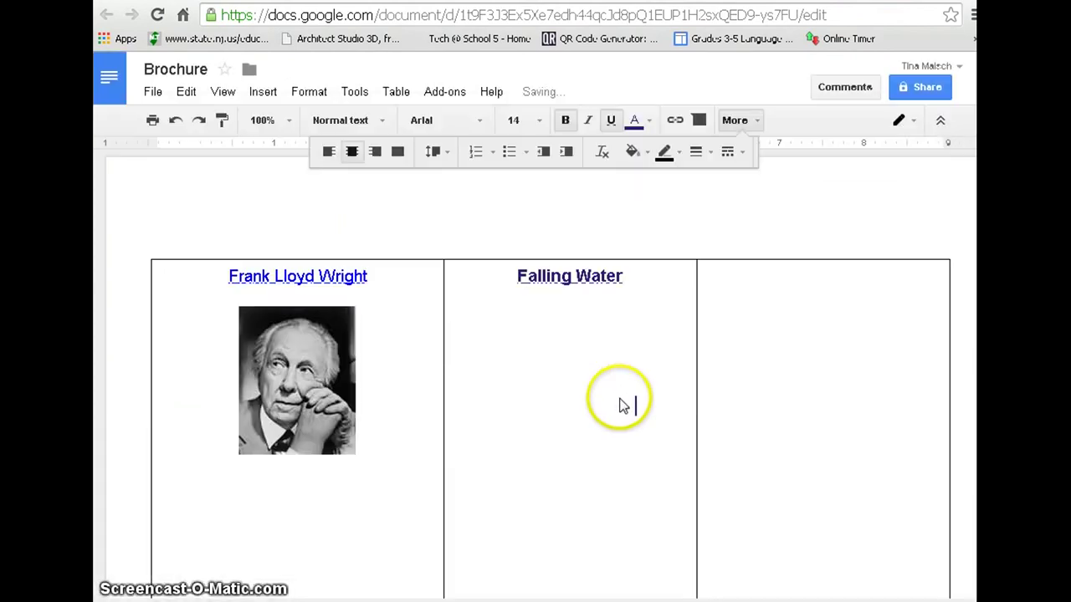
key(ctrl+v)
Step: Enlarge the house picture in the second column proportionally to about 1.8 inches wide
click(603, 385)
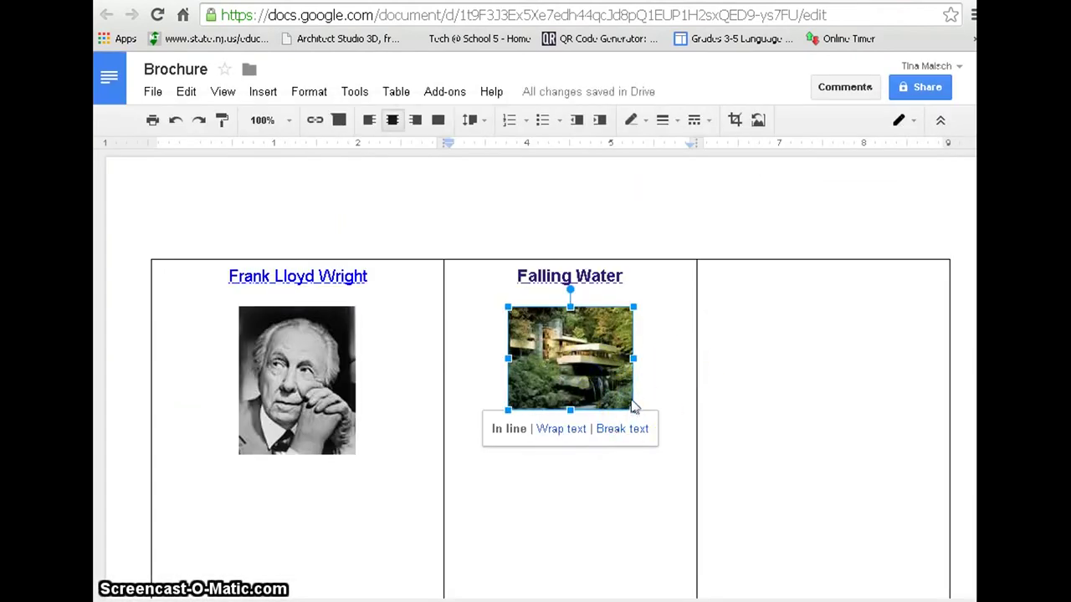
drag(641, 411, 640, 468)
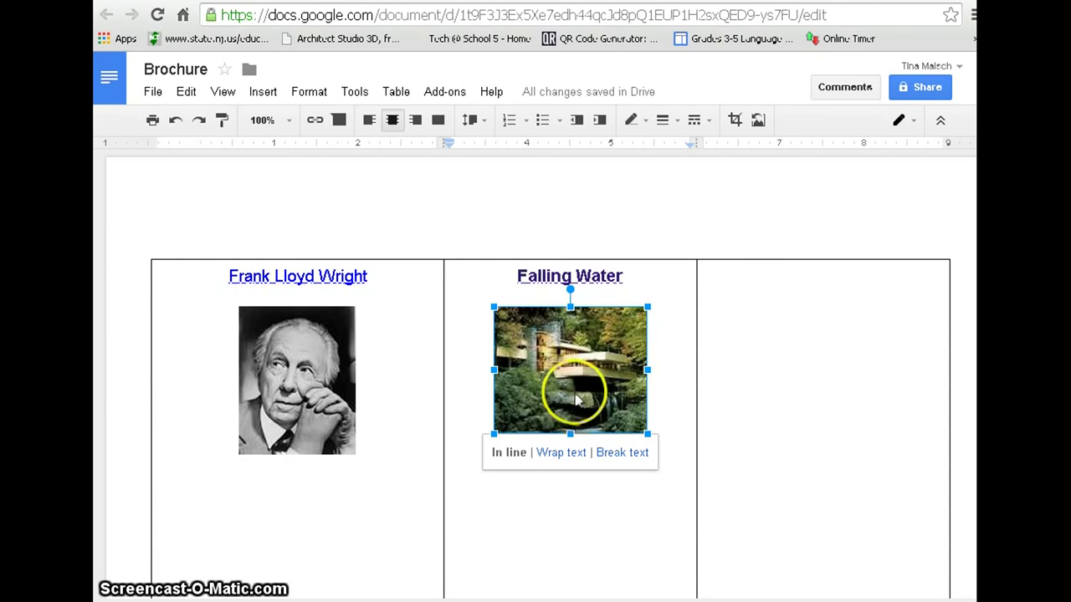
Step: Enter a heading starting with "More" in the first line of the table's third column
click(817, 332)
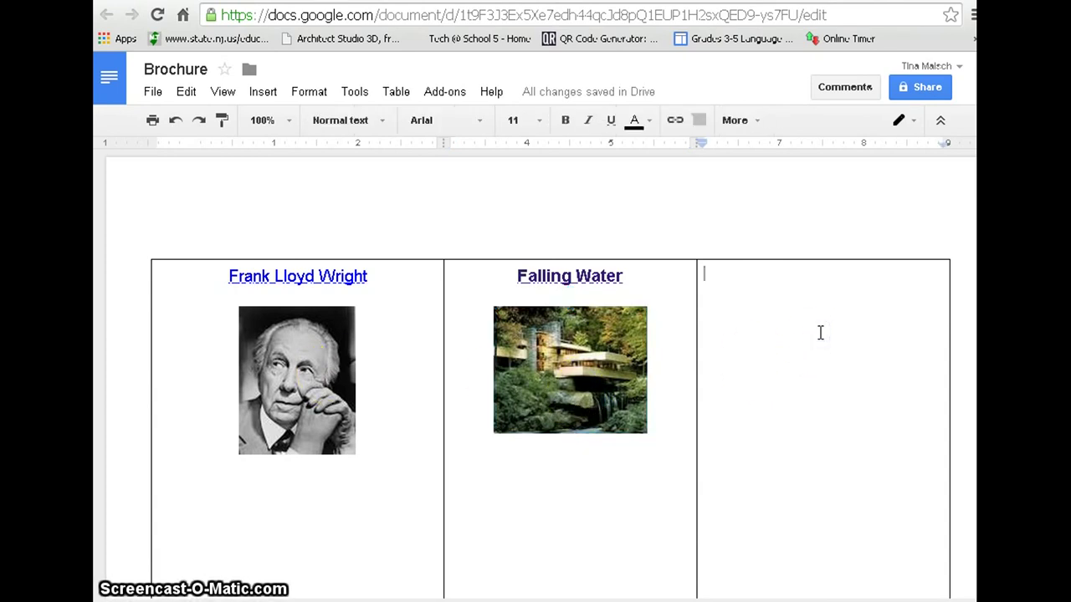
text(More her)
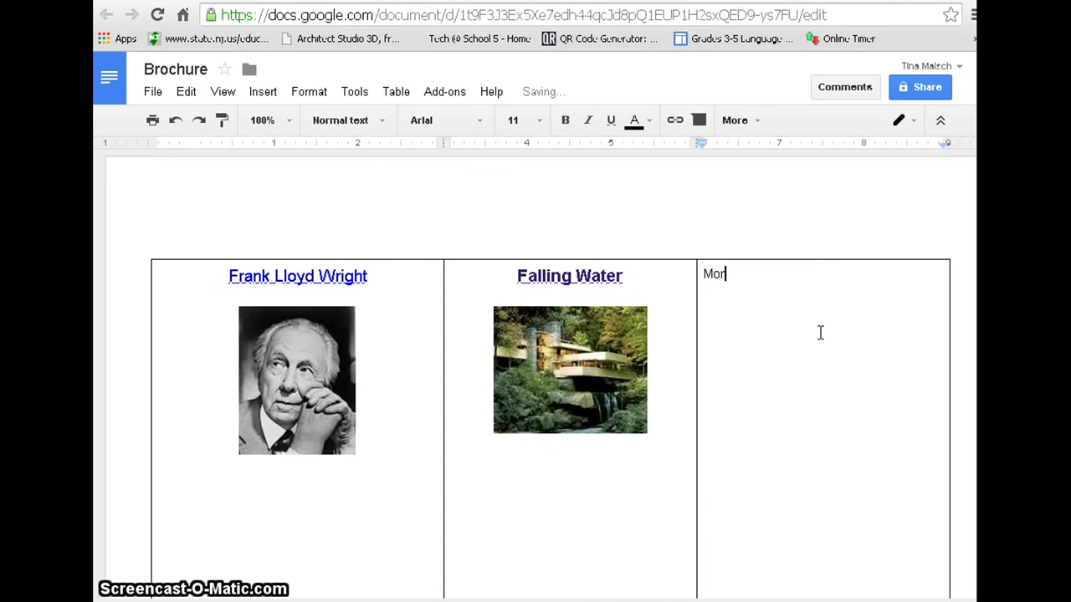